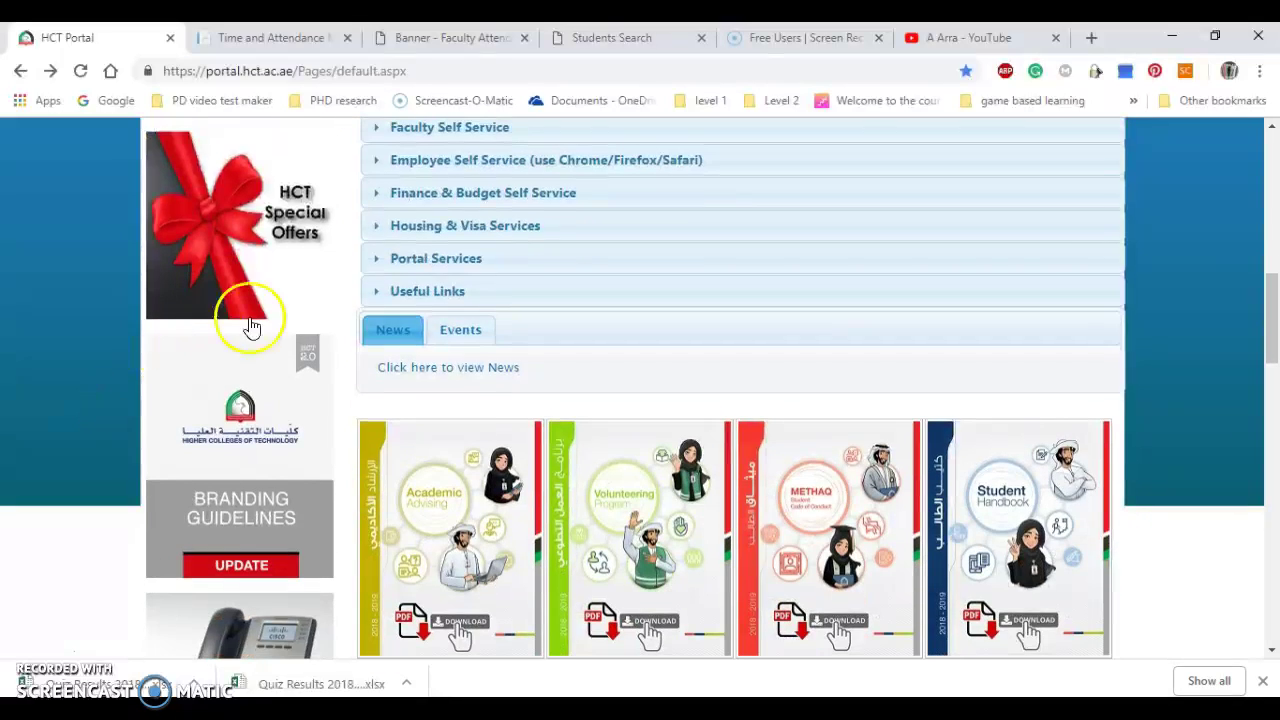
- Open Reports from the HCT Portal Services and allow the page to run Flash
{"action": "left_click", "coordinate": [421, 260]}
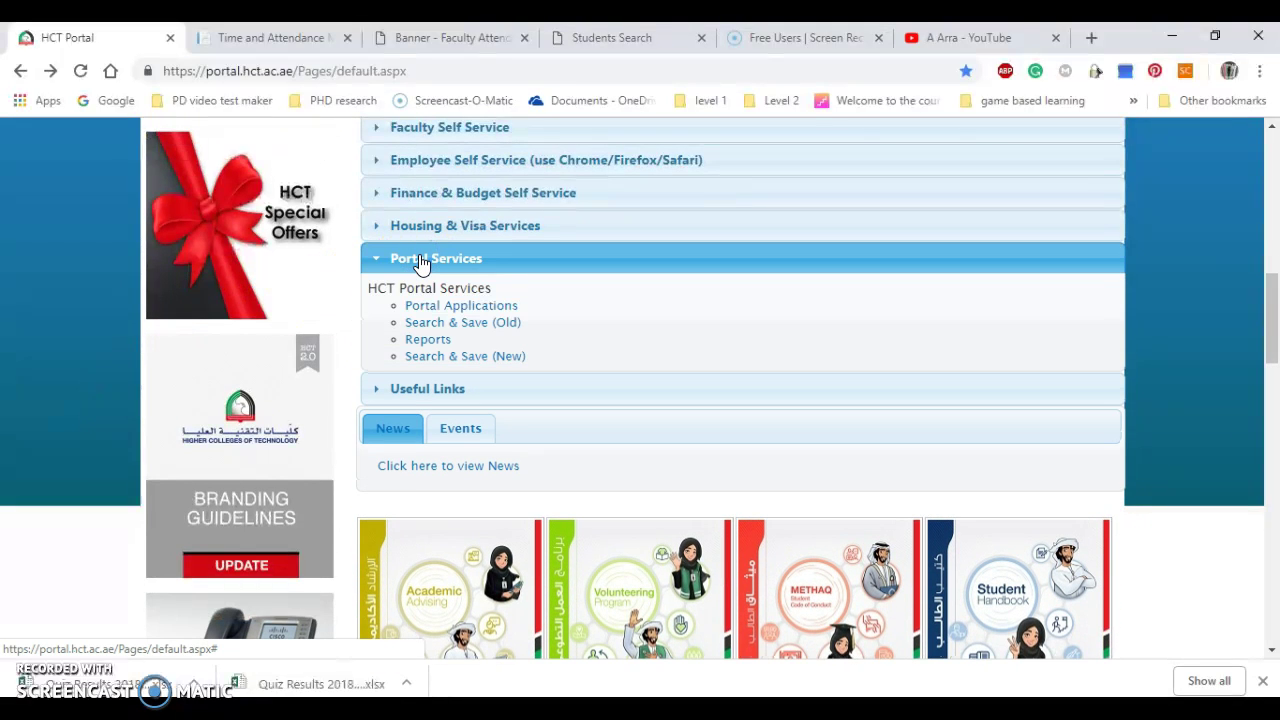
{"action": "left_click", "coordinate": [421, 341]}
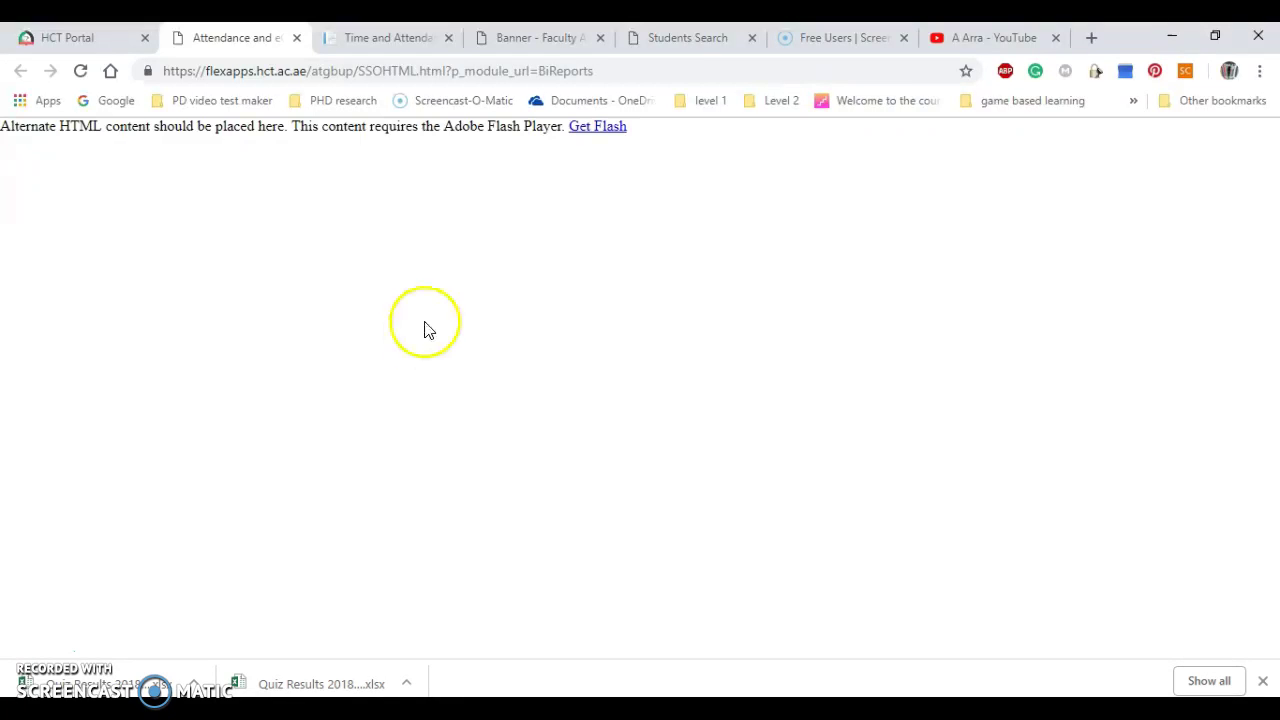
{"action": "left_click", "coordinate": [600, 128]}
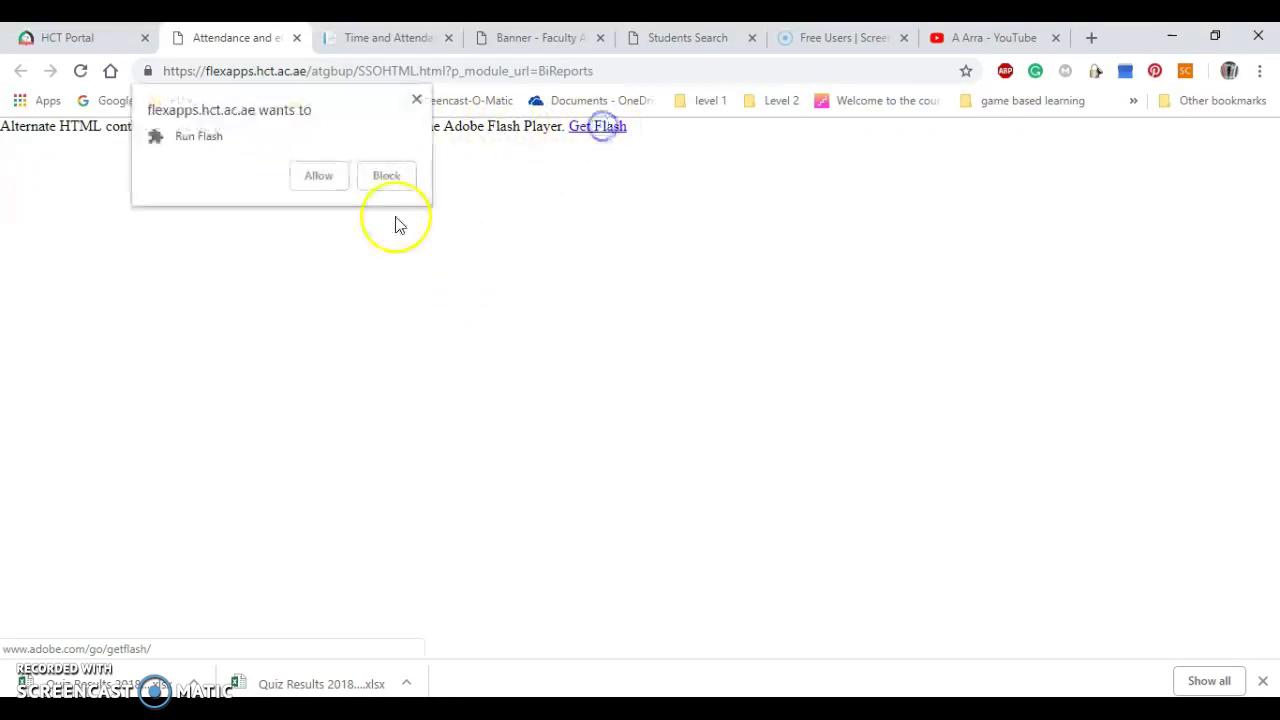
{"action": "left_click", "coordinate": [314, 177]}
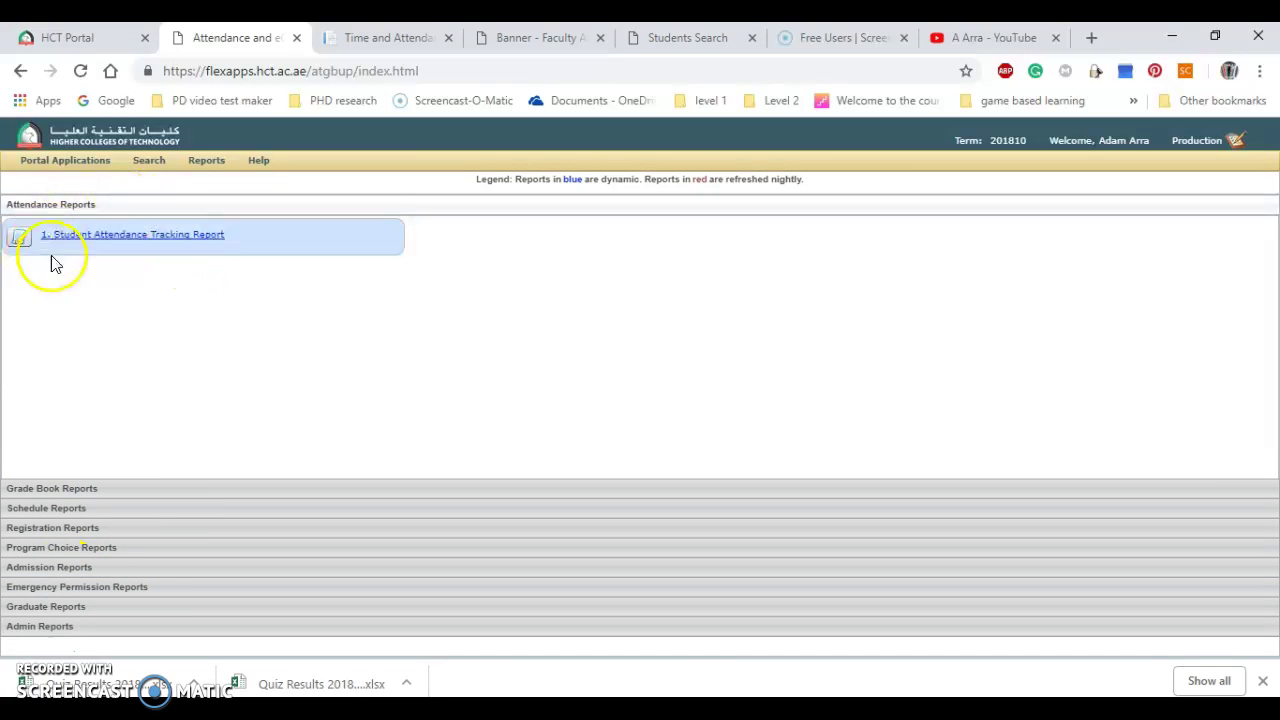
- Open the Student Attendance Tracking Report and log on to SAP BusinessObjects with the prefilled credentials
{"action": "left_click", "coordinate": [178, 240]}
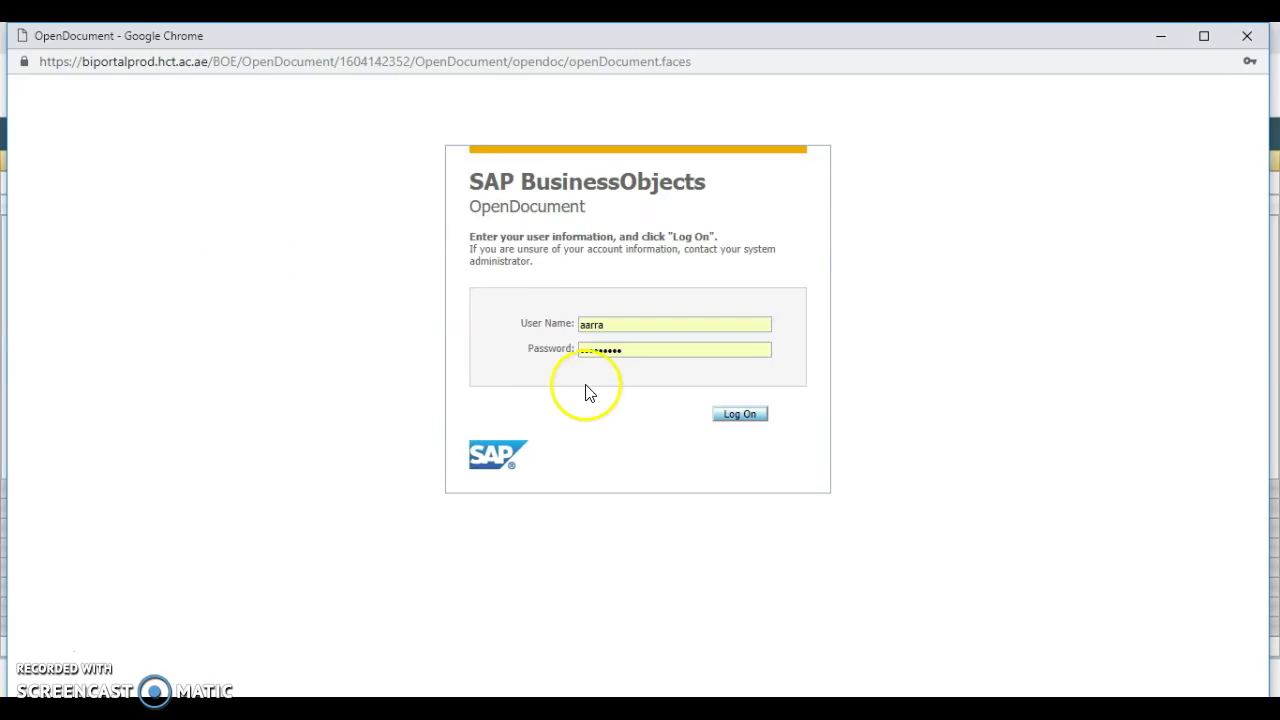
{"action": "left_click", "coordinate": [766, 413]}
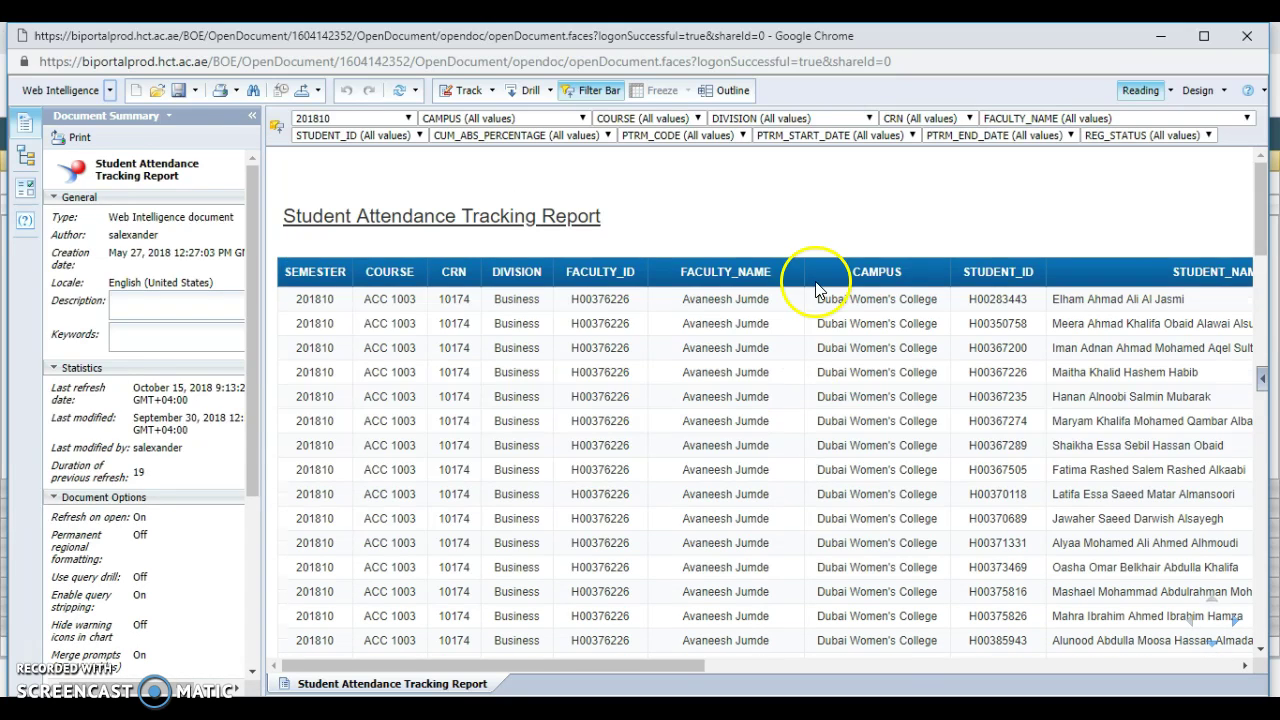
- Filter the attendance report by a single faculty member whose first name starts with D
{"action": "left_click", "coordinate": [1197, 120]}
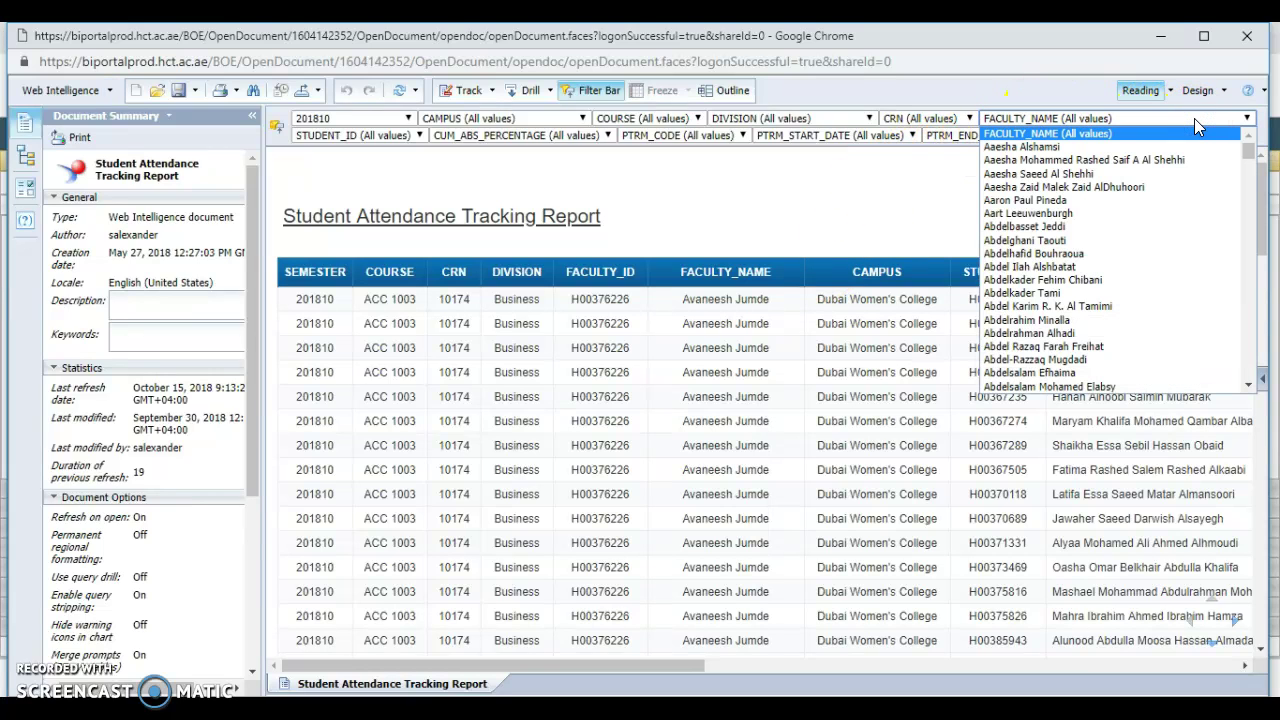
{"action": "key", "text": "Down"}
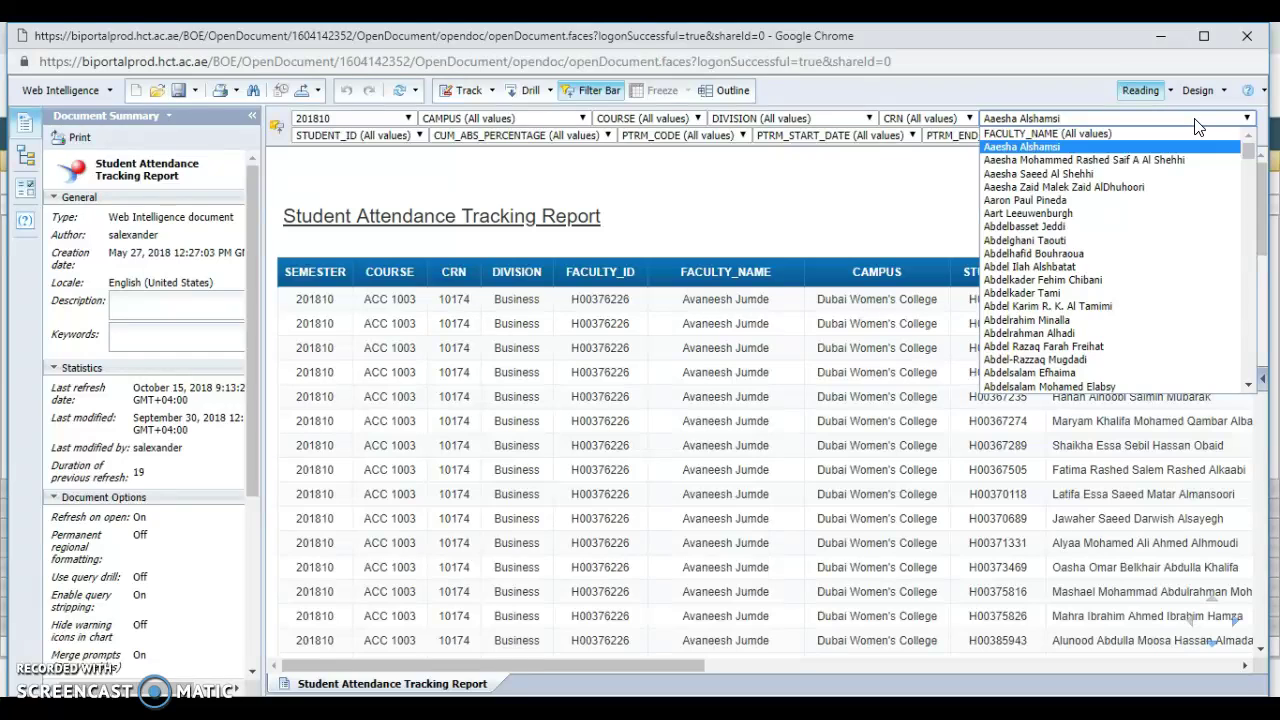
{"action": "key", "text": "d"}
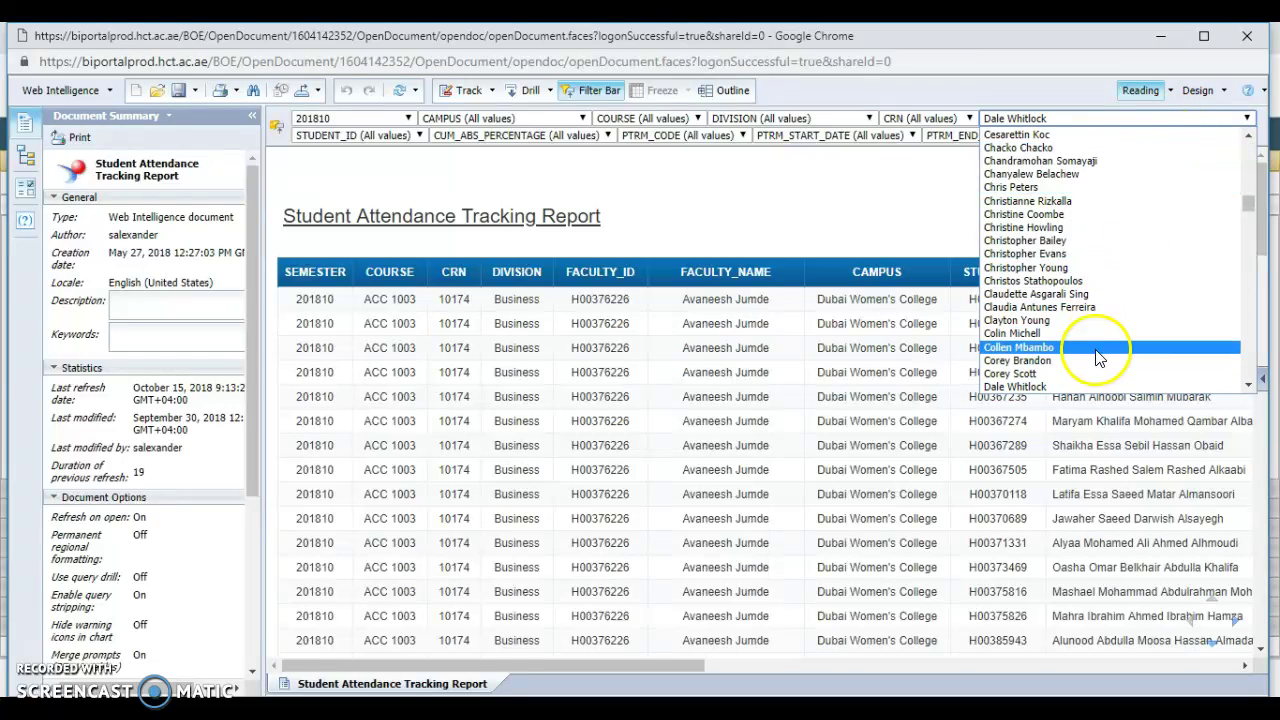
{"action": "left_click", "coordinate": [928, 218]}
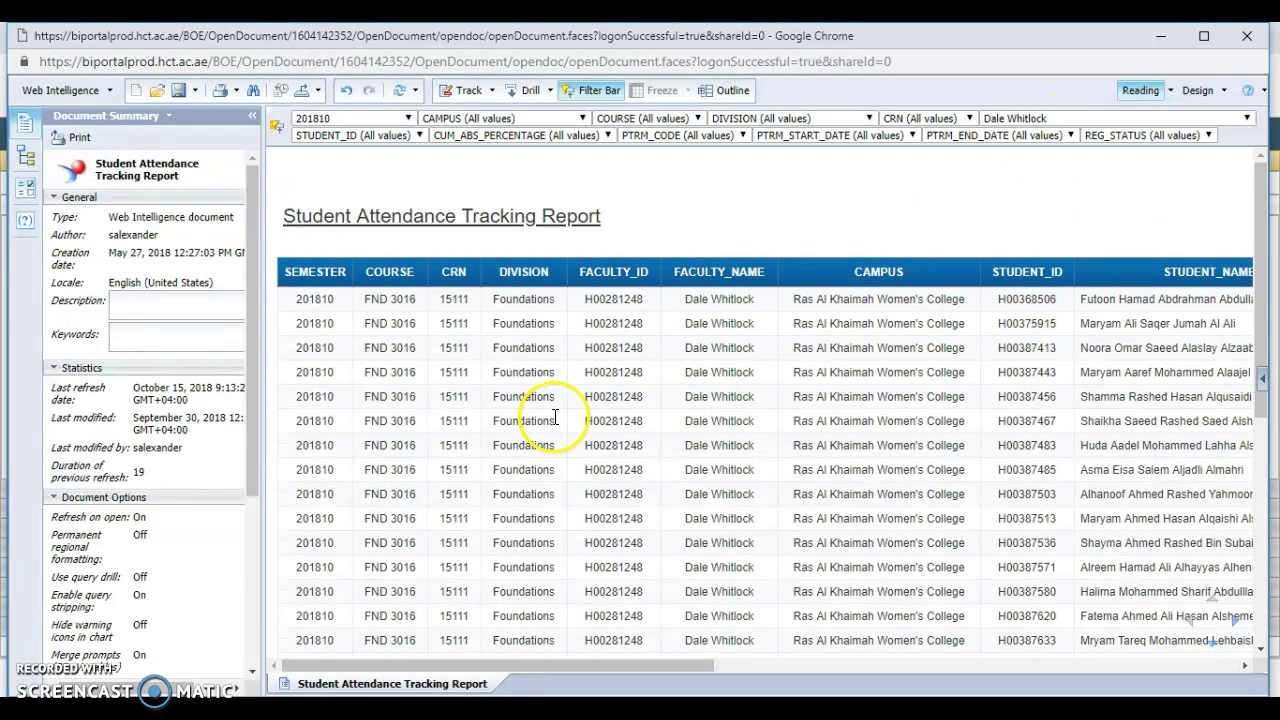
- Reset the report's faculty name filter to all values
{"action": "left_click", "coordinate": [1183, 120]}
{"action": "left_click_drag", "start_coordinate": [1248, 205], "coordinate": [1245, 148]}
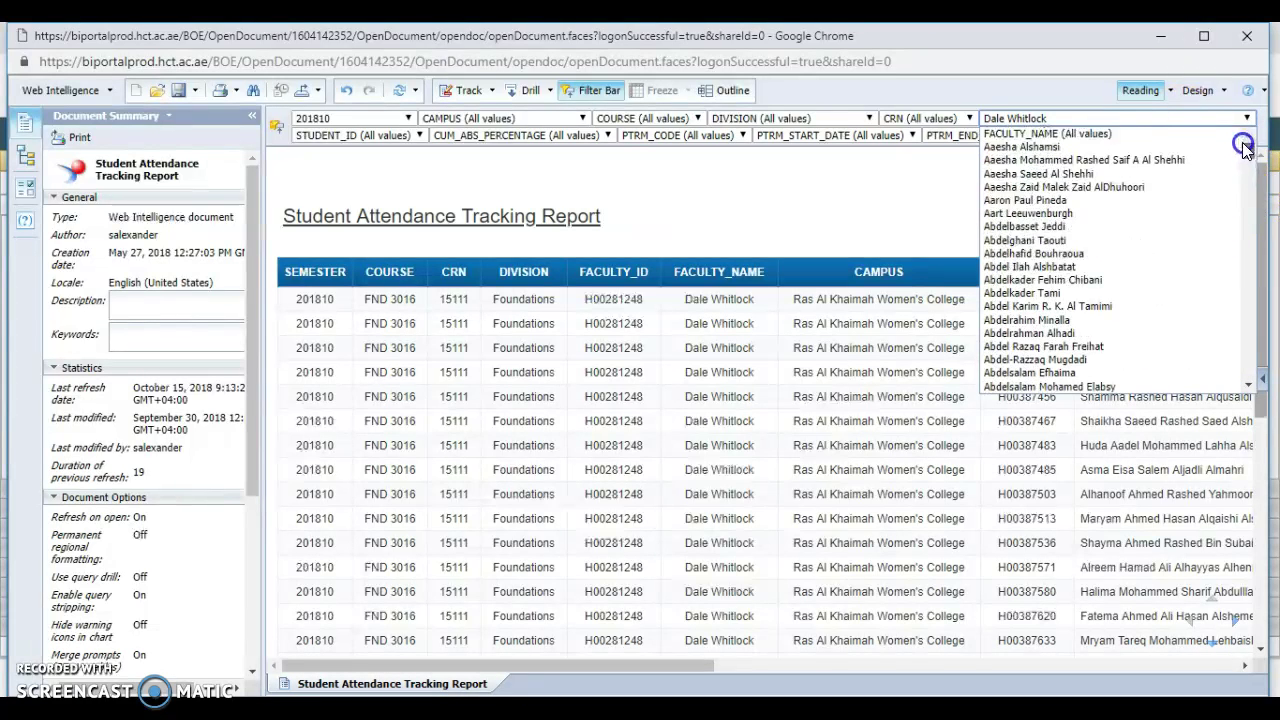
{"action": "left_click", "coordinate": [1166, 133]}
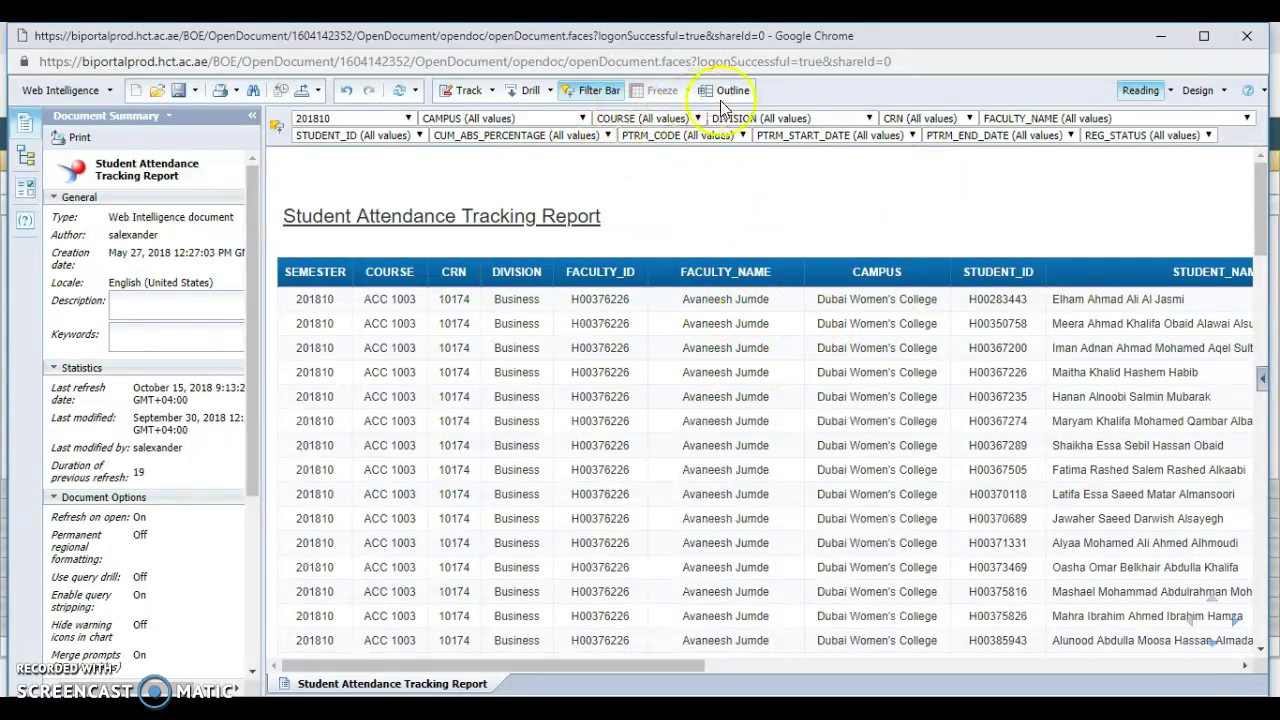
- Filter the attendance report to the Foundations division and the Ras Al Khaimah Men's College campus
{"action": "left_click", "coordinate": [838, 119]}
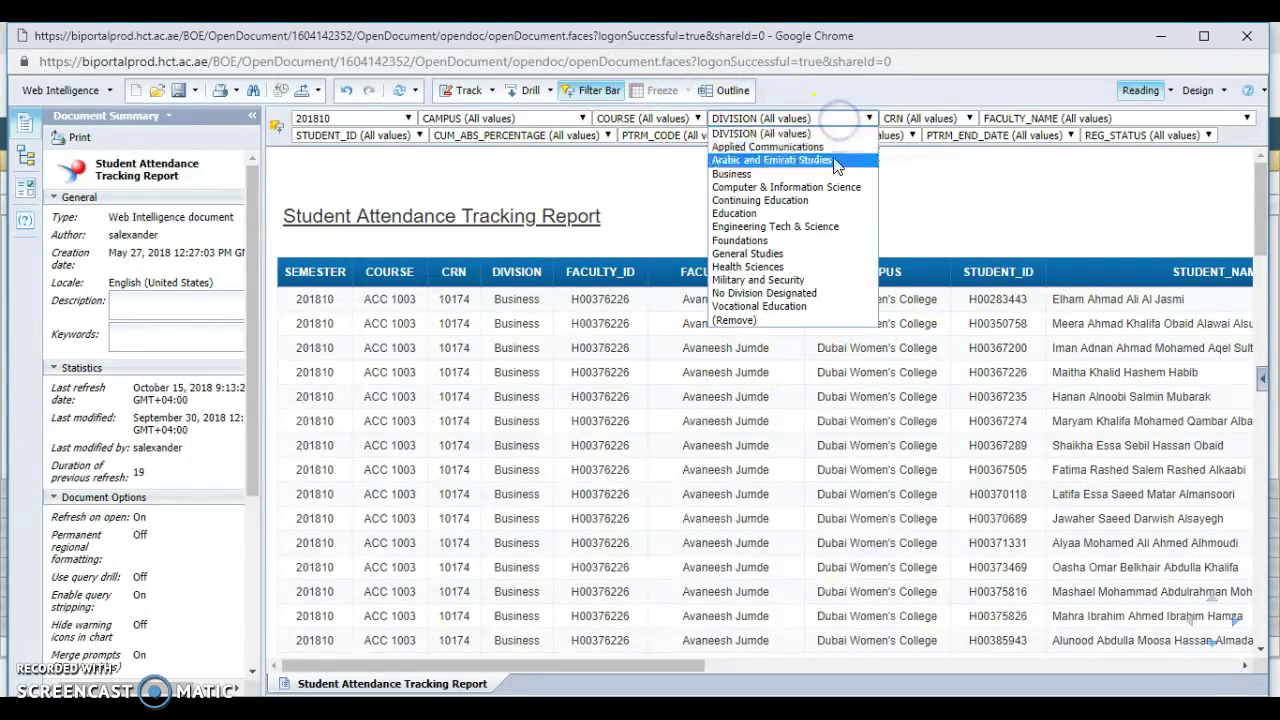
{"action": "left_click", "coordinate": [789, 242]}
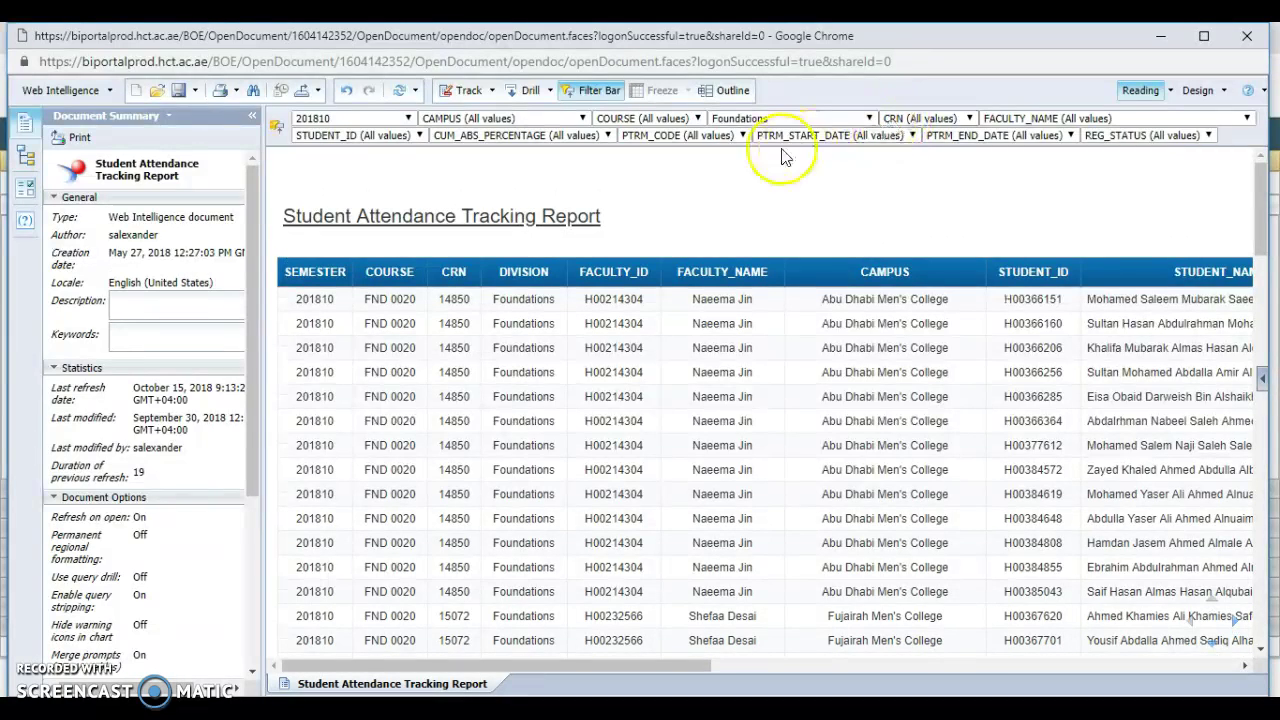
{"action": "left_click", "coordinate": [470, 118]}
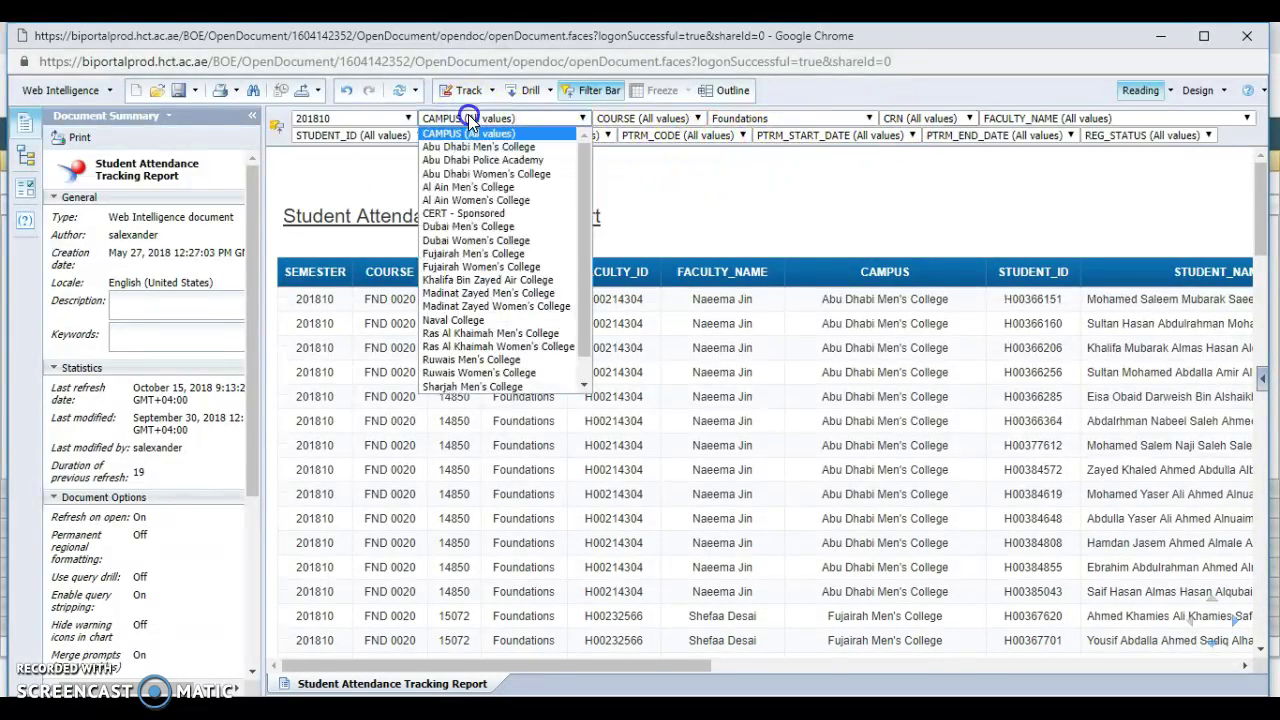
{"action": "left_click", "coordinate": [519, 333]}
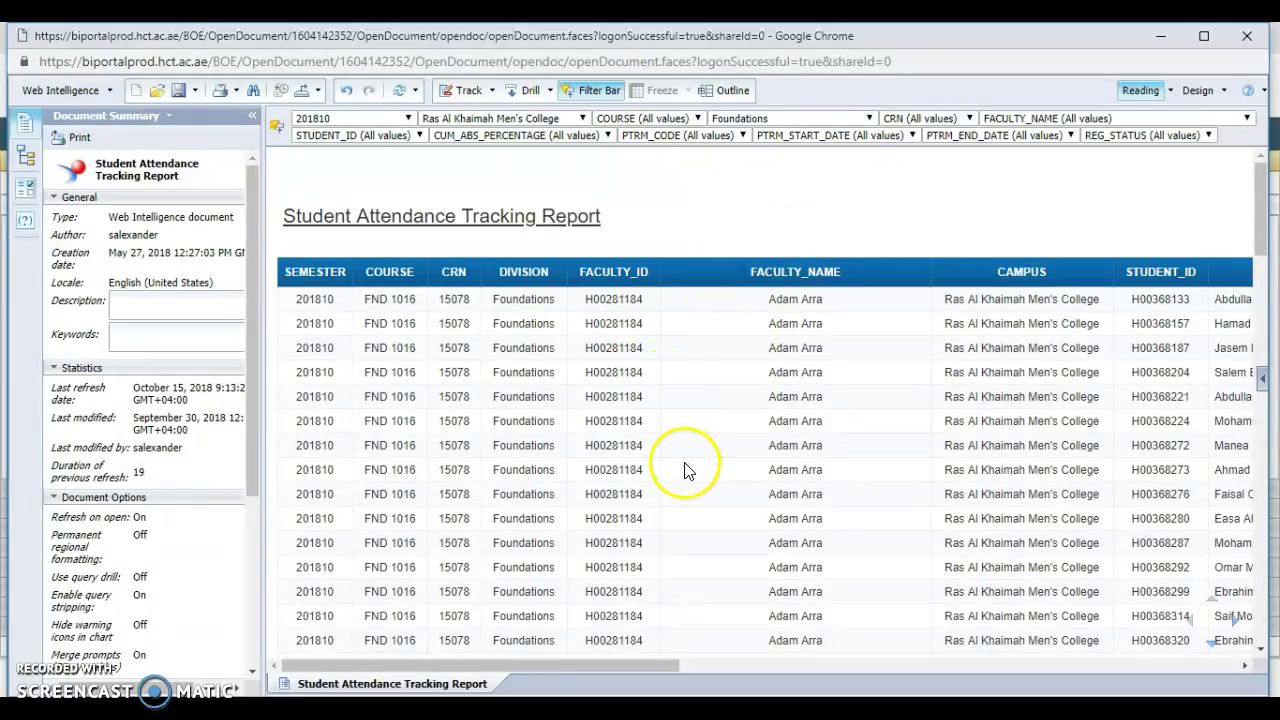
- Look through the filtered attendance rows for the different courses and faculty members, and return to the start of the report
{"action": "scroll", "coordinate": [687, 470], "scroll_direction": "down", "scroll_amount": 15}
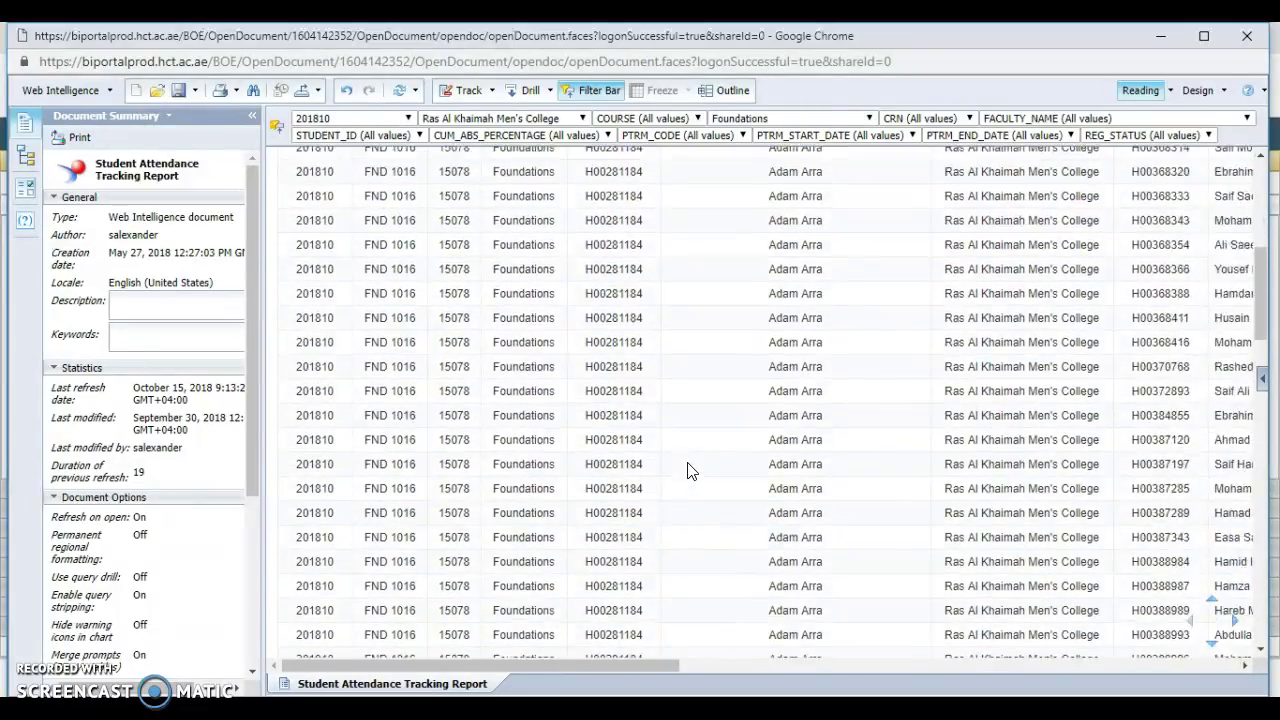
{"action": "scroll", "coordinate": [687, 462], "scroll_direction": "down", "scroll_amount": 6}
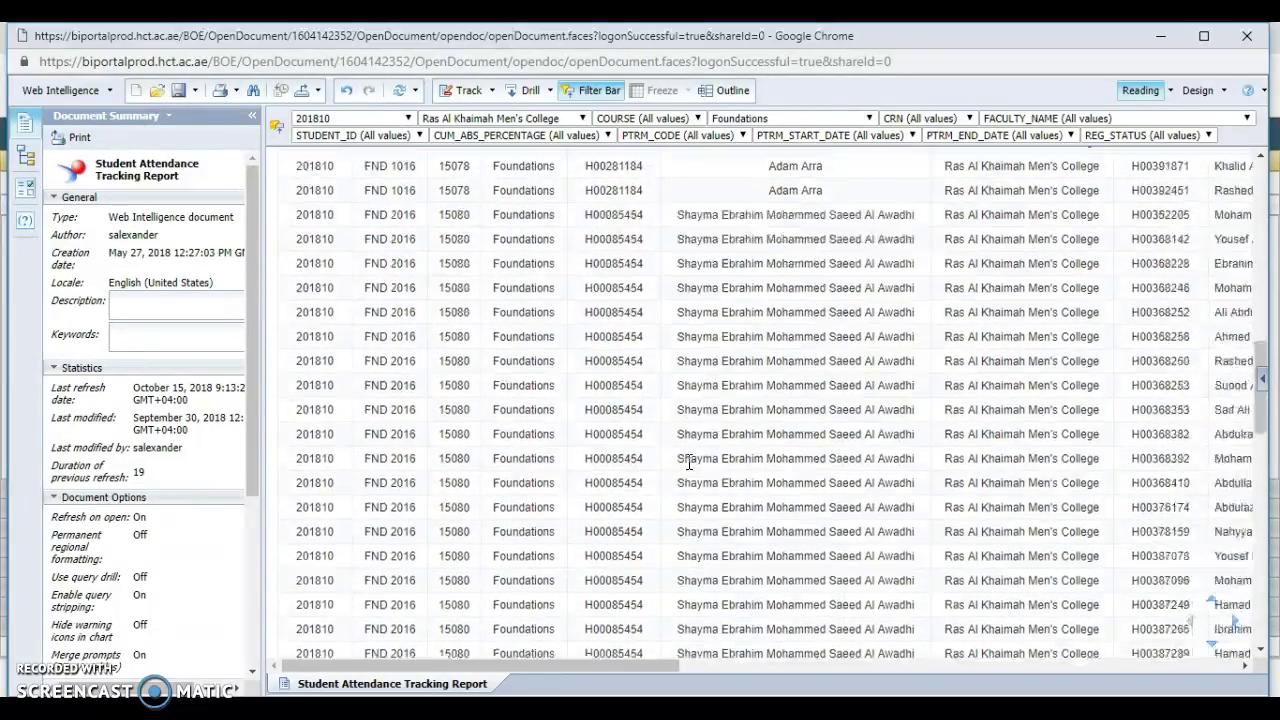
{"action": "scroll", "coordinate": [689, 465], "scroll_direction": "down", "scroll_amount": 3}
{"action": "scroll", "coordinate": [687, 470], "scroll_direction": "down", "scroll_amount": 10}
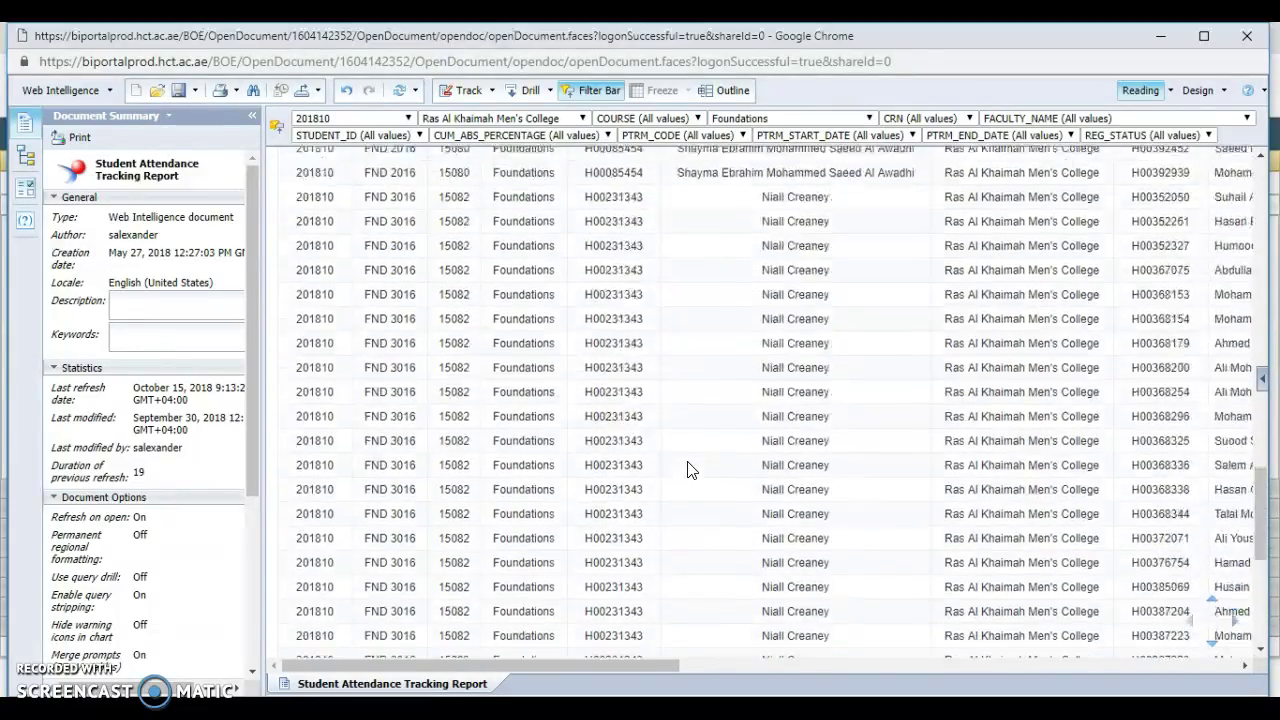
{"action": "scroll", "coordinate": [689, 468], "scroll_direction": "up", "scroll_amount": 10}
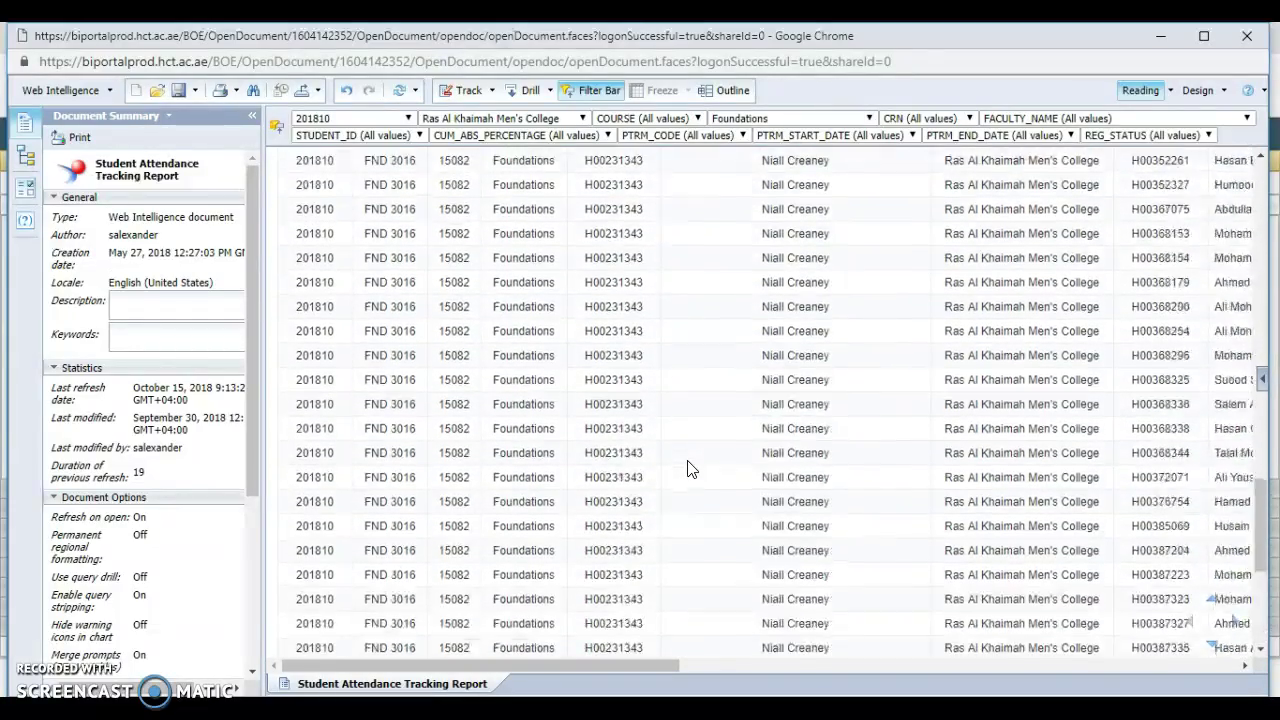
{"action": "scroll", "coordinate": [688, 467], "scroll_direction": "up", "scroll_amount": 5}
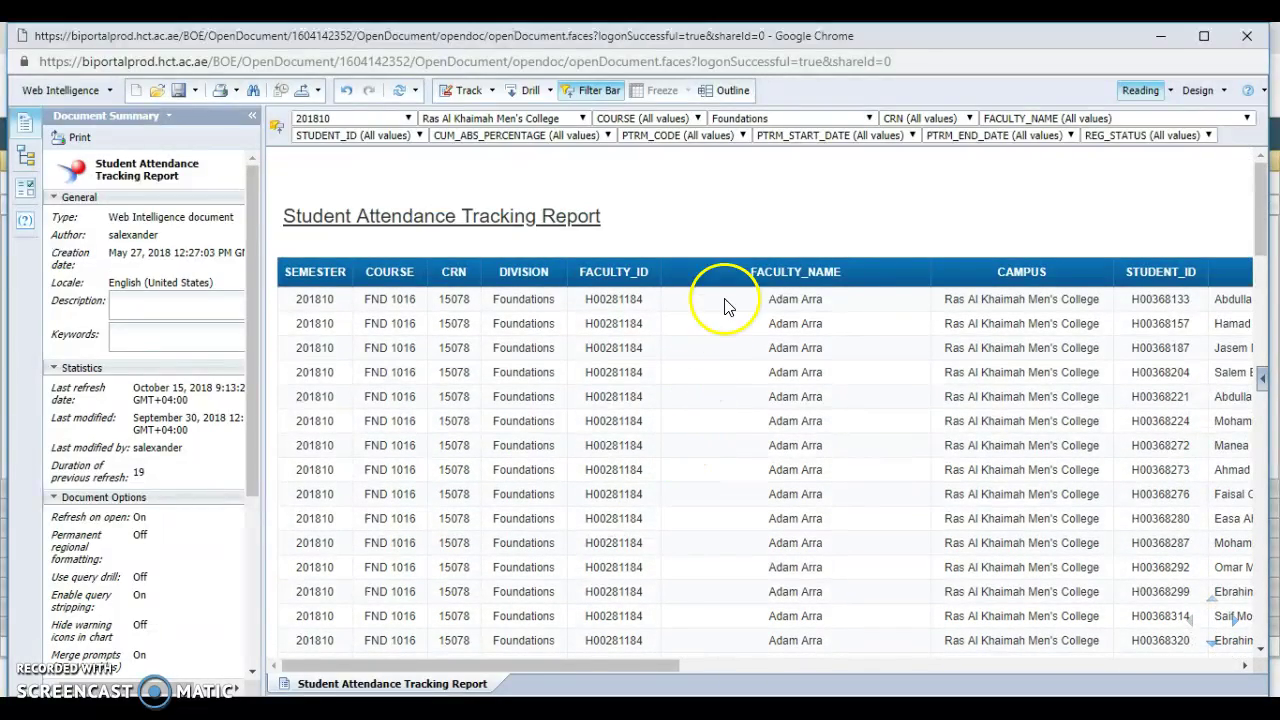
- Browse the available CRN filter values and close the list without choosing one
{"action": "left_click", "coordinate": [922, 117]}
{"action": "scroll", "coordinate": [948, 292], "scroll_direction": "down", "scroll_amount": 12}
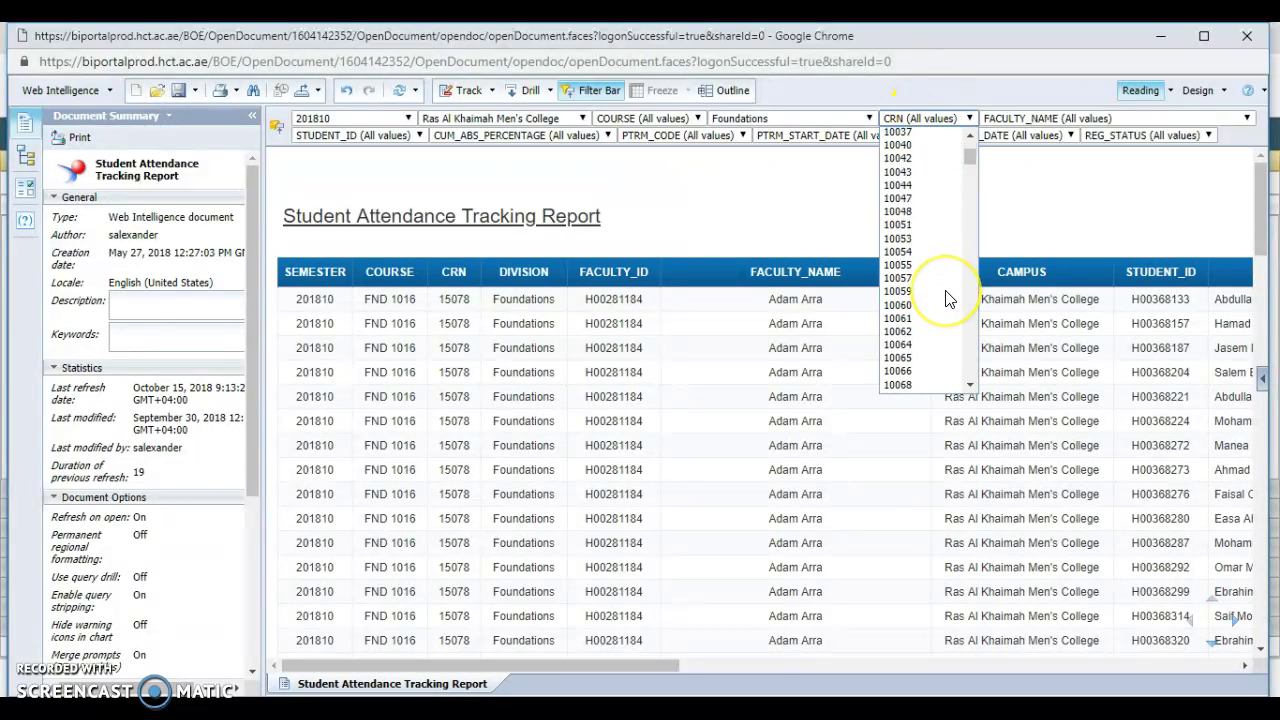
{"action": "scroll", "coordinate": [948, 300], "scroll_direction": "down", "scroll_amount": 15}
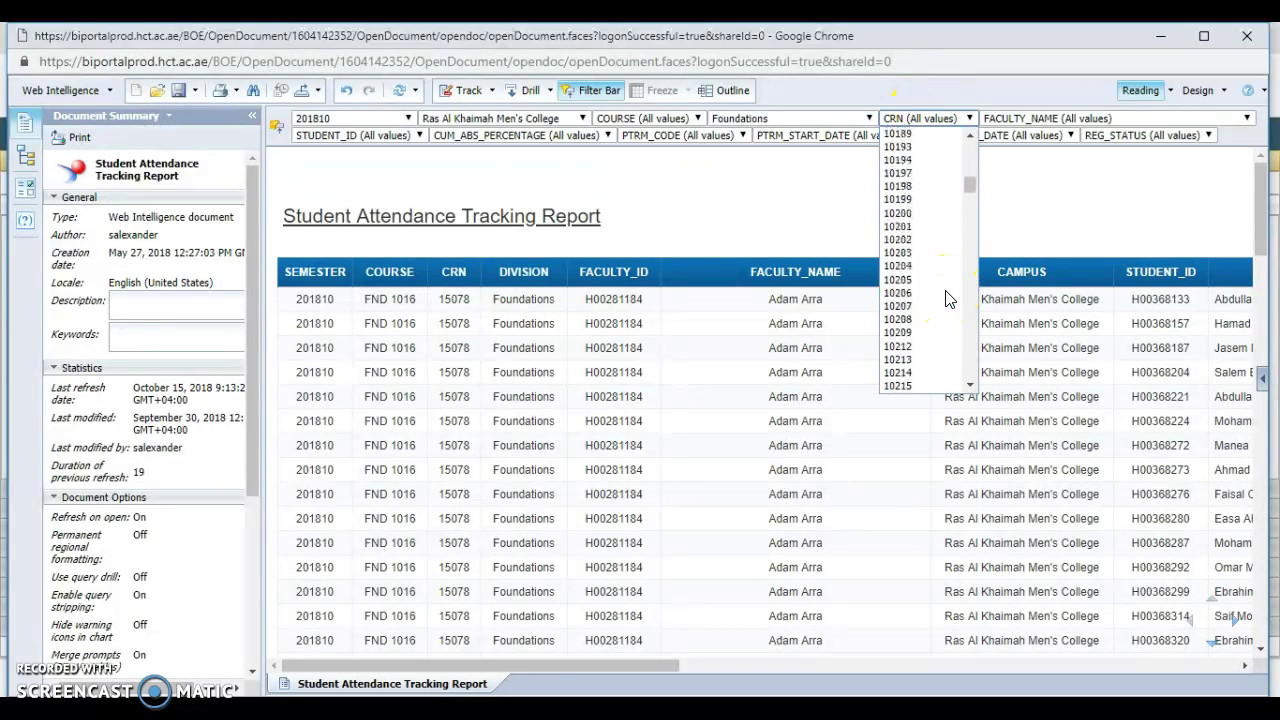
{"action": "scroll", "coordinate": [948, 300], "scroll_direction": "down", "scroll_amount": 3}
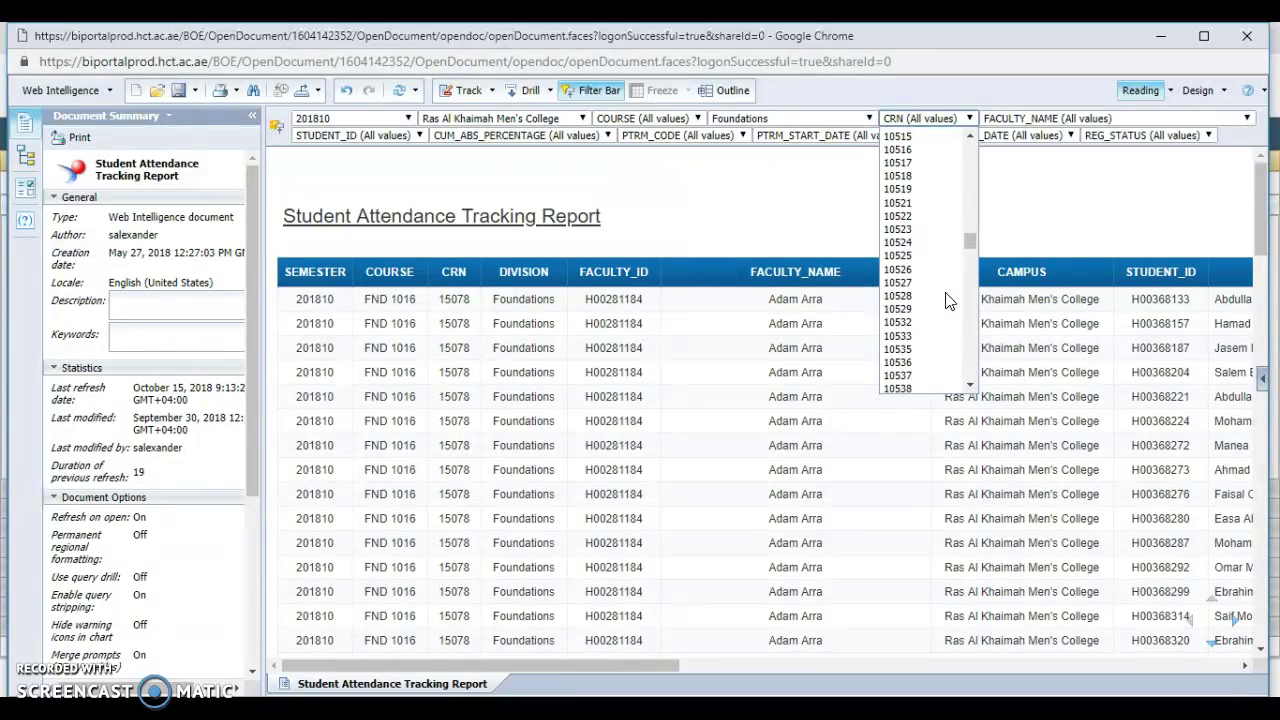
{"action": "scroll", "coordinate": [945, 302], "scroll_direction": "up", "scroll_amount": 8}
{"action": "left_click", "coordinate": [935, 306]}
{"action": "scroll", "coordinate": [935, 302], "scroll_direction": "down", "scroll_amount": 18}
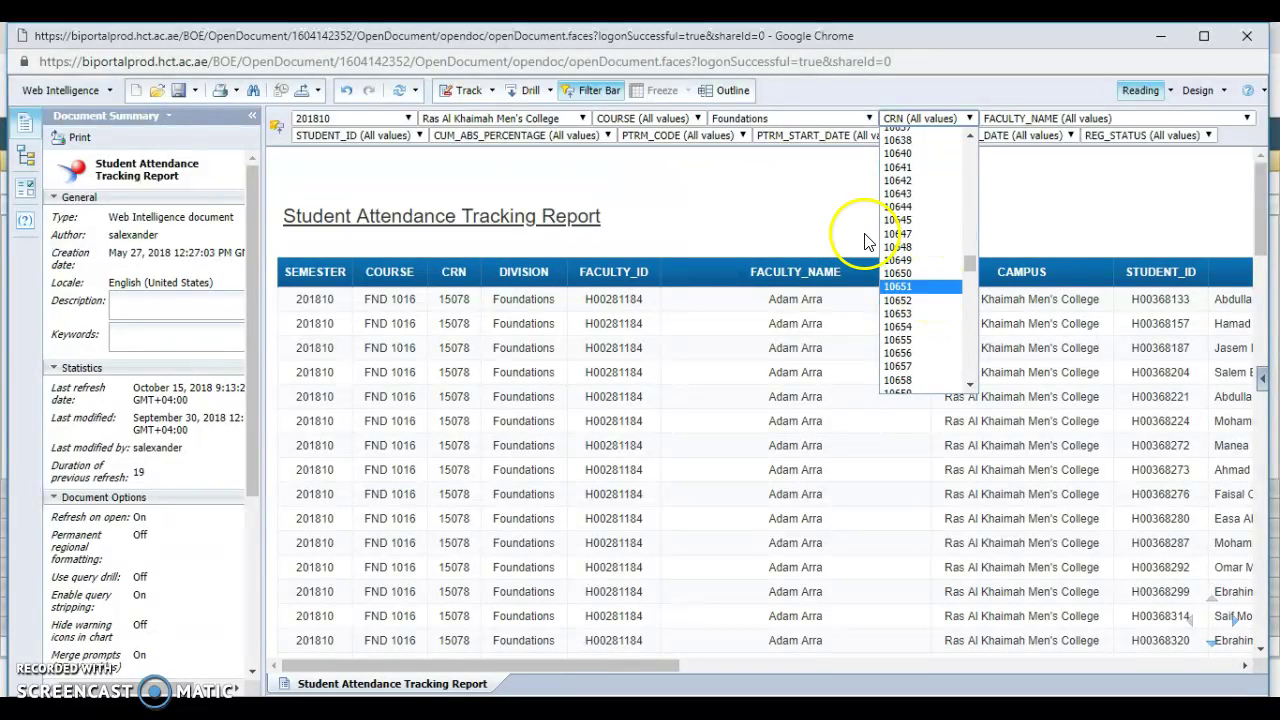
{"action": "left_click", "coordinate": [830, 205]}
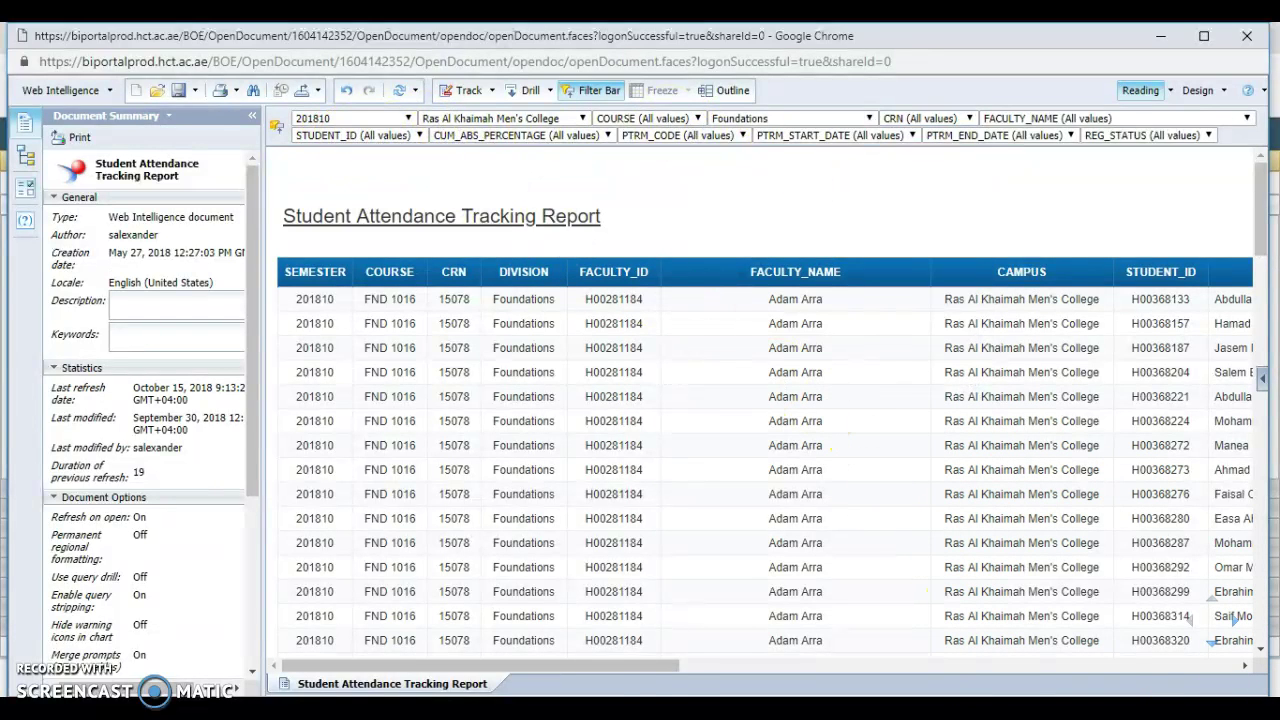
- Examine the absence and attendance columns, the formats for exporting the current report, and the student names
{"action": "left_click_drag", "start_coordinate": [651, 667], "coordinate": [1087, 693]}
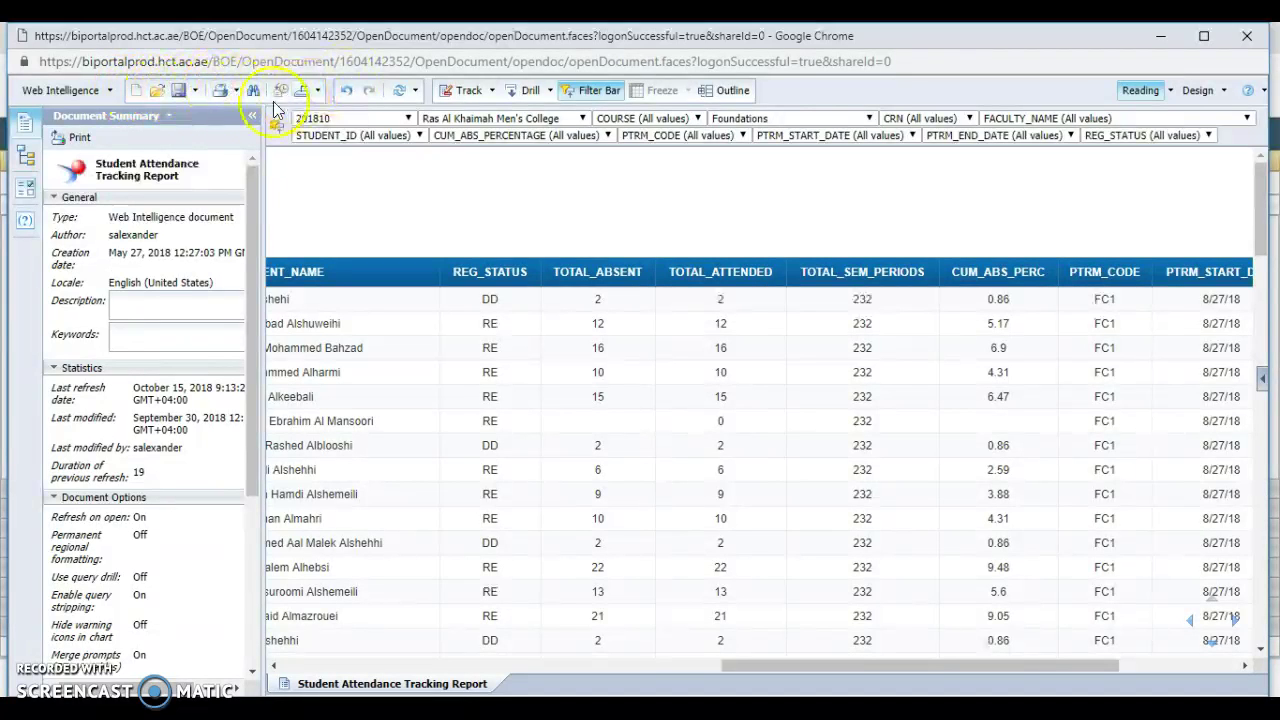
{"action": "left_click", "coordinate": [198, 92]}
{"action": "left_click", "coordinate": [198, 92]}
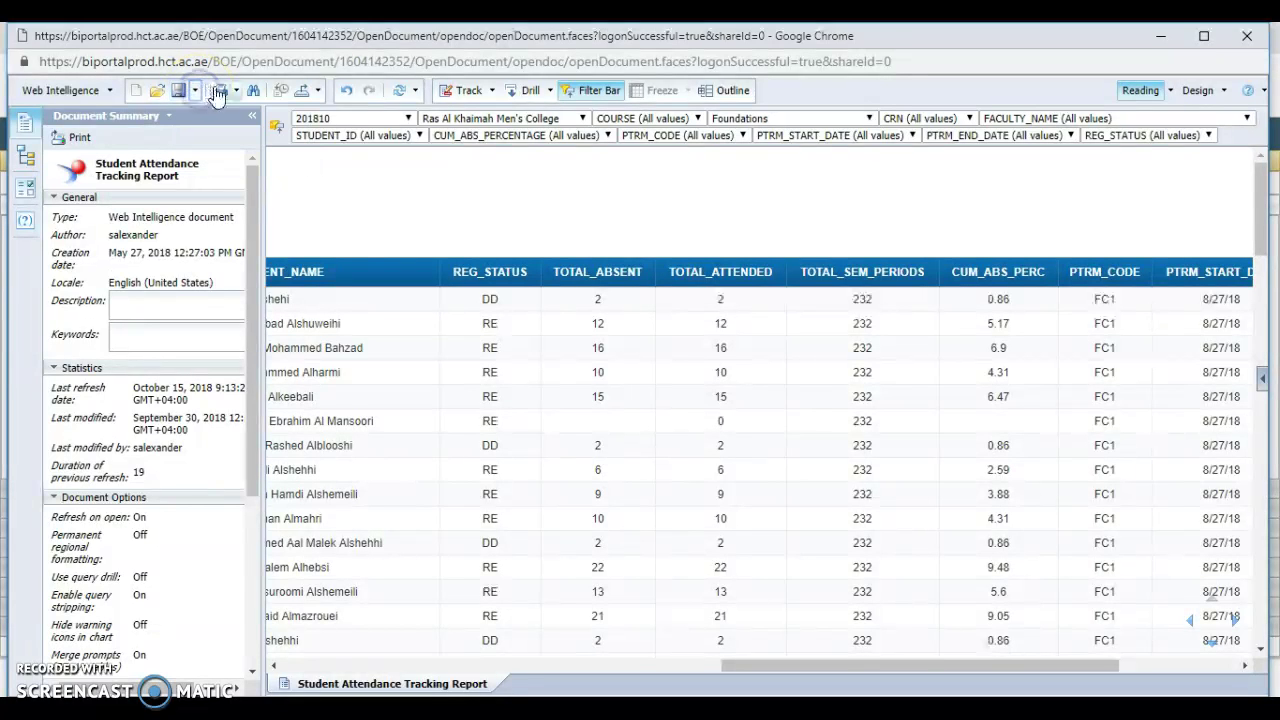
{"action": "left_click", "coordinate": [239, 94]}
{"action": "left_click", "coordinate": [239, 94]}
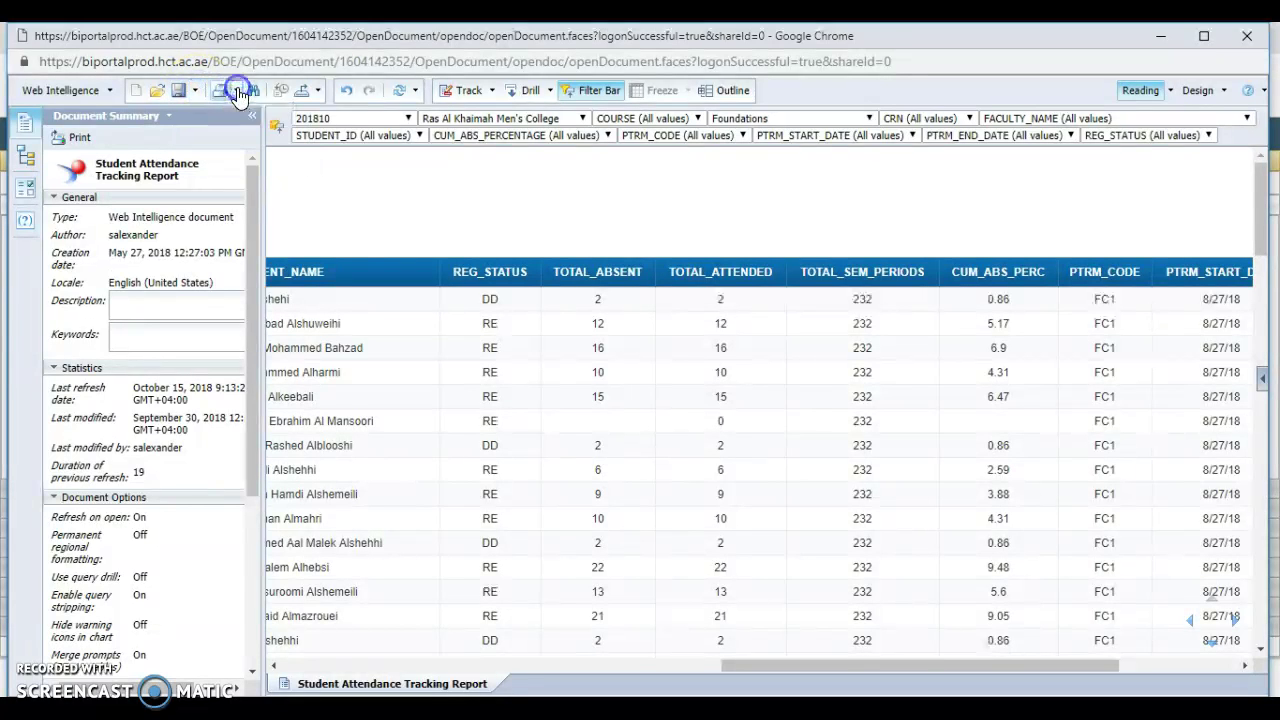
{"action": "left_click", "coordinate": [255, 92]}
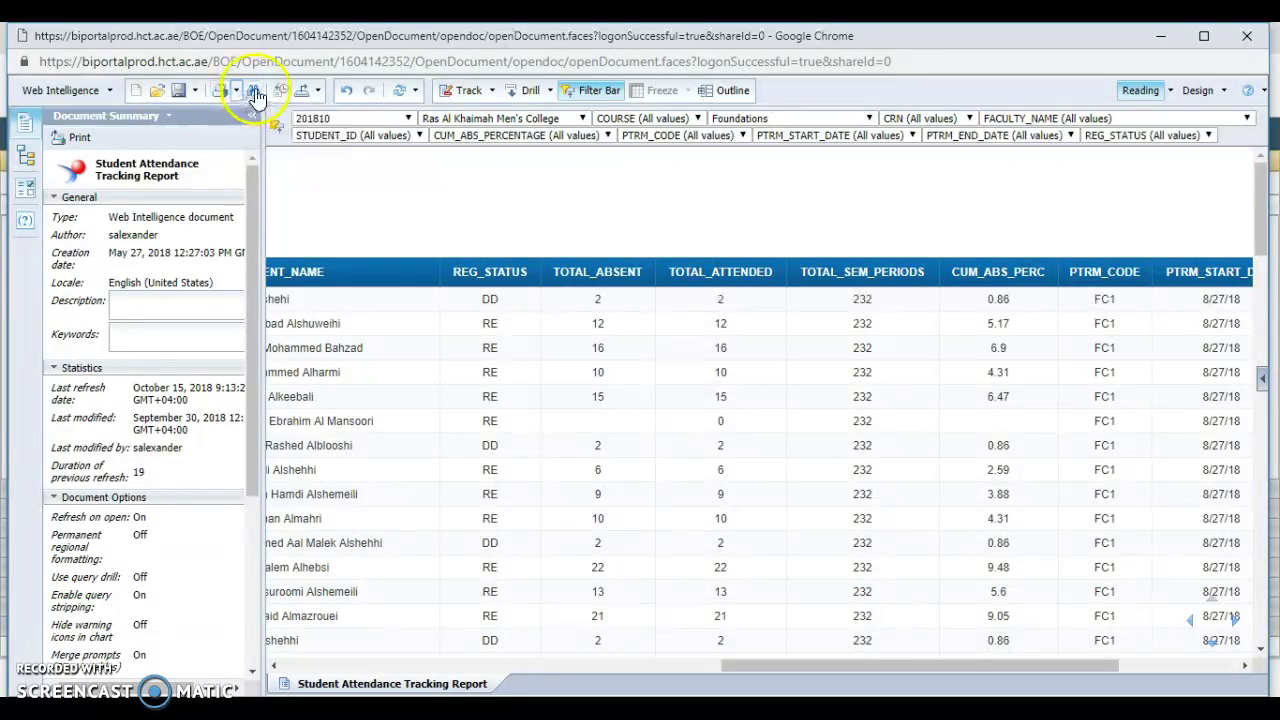
{"action": "left_click", "coordinate": [317, 92]}
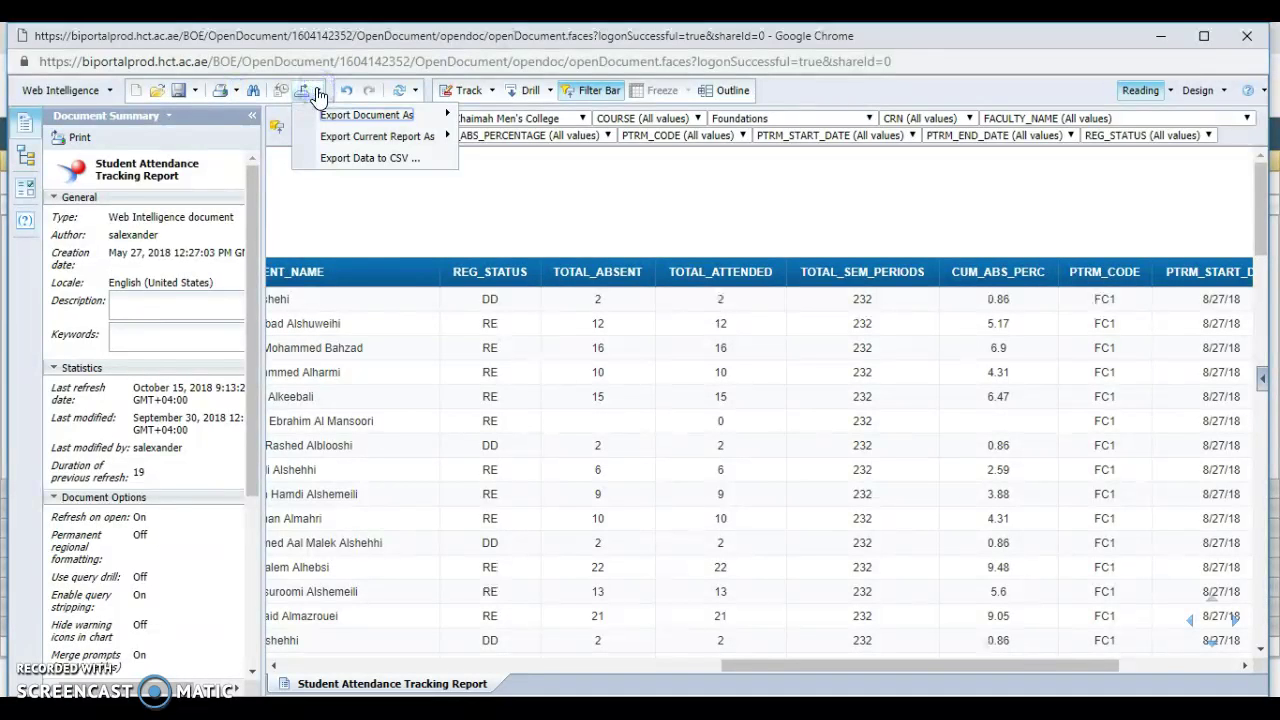
{"action": "left_click", "coordinate": [377, 164]}
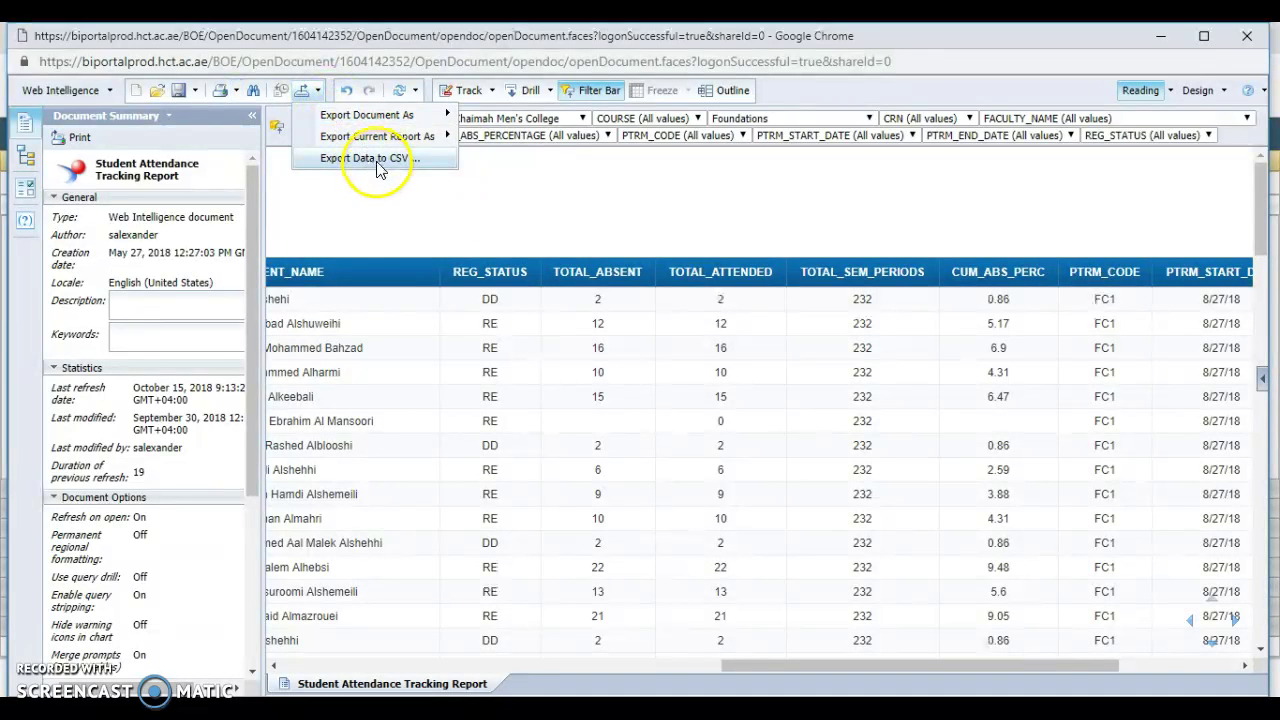
{"action": "mouse_move", "coordinate": [365, 140]}
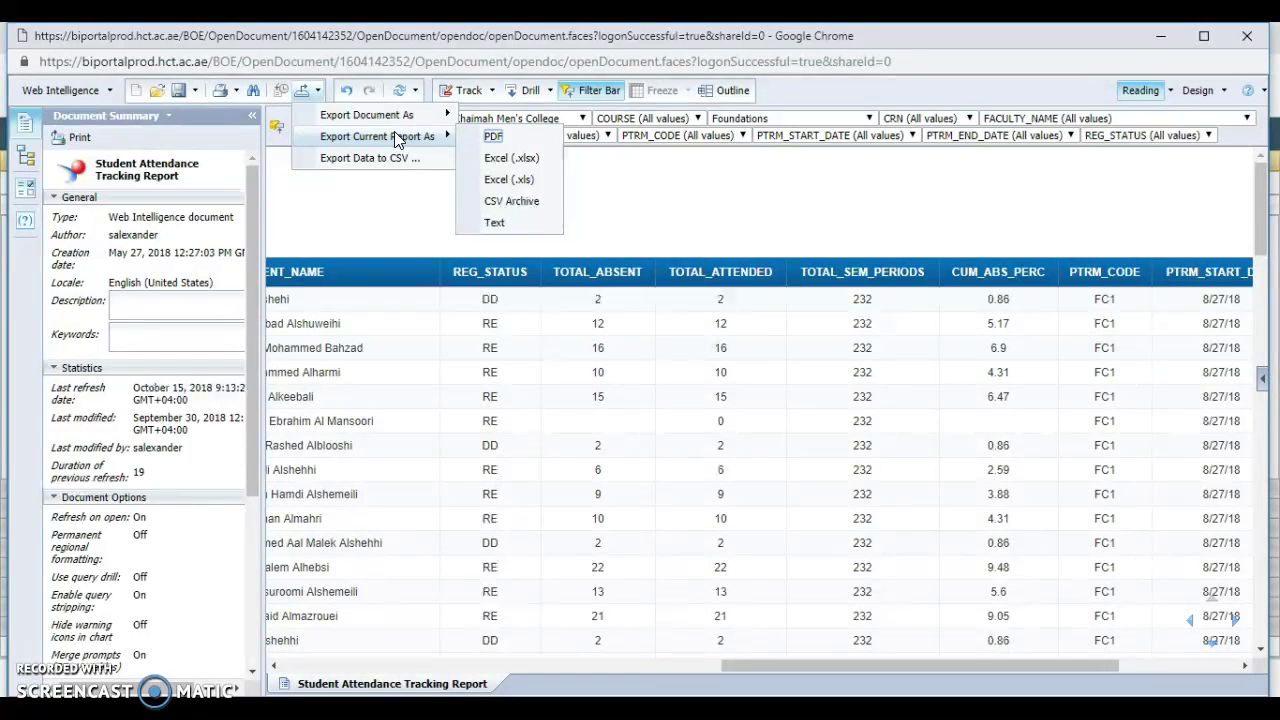
{"action": "left_click", "coordinate": [358, 226]}
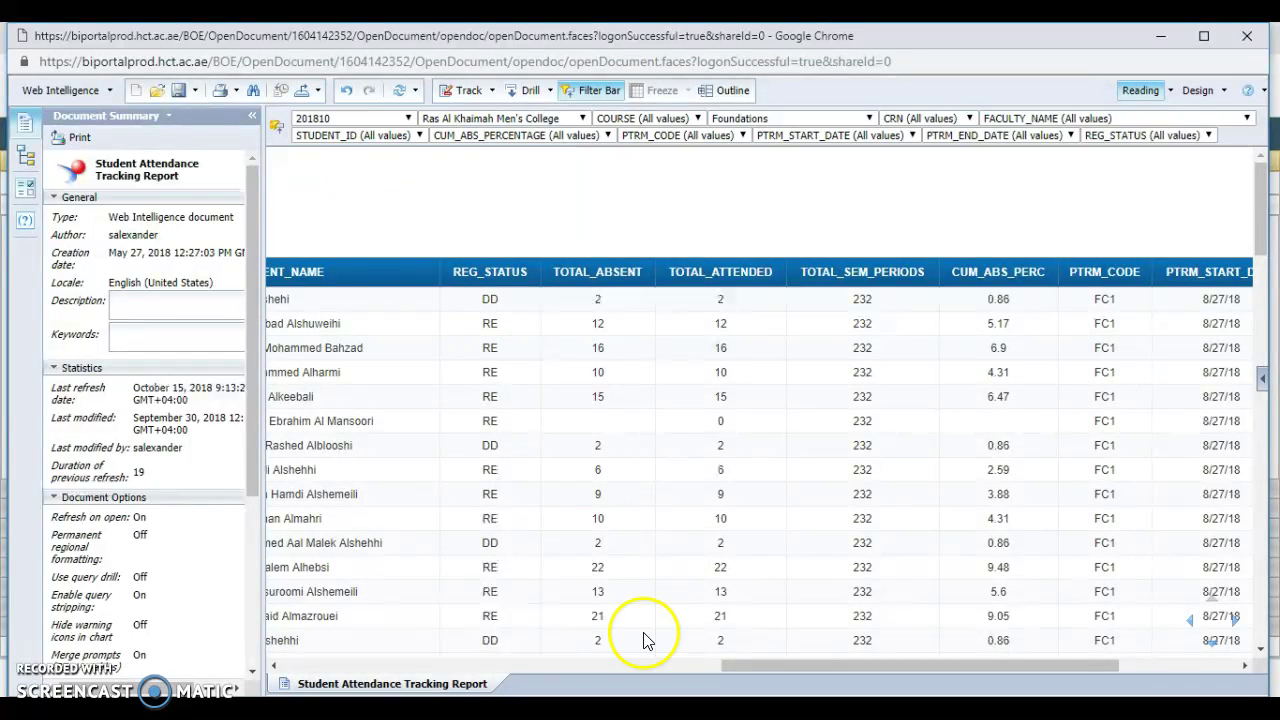
{"action": "left_click", "coordinate": [705, 666]}
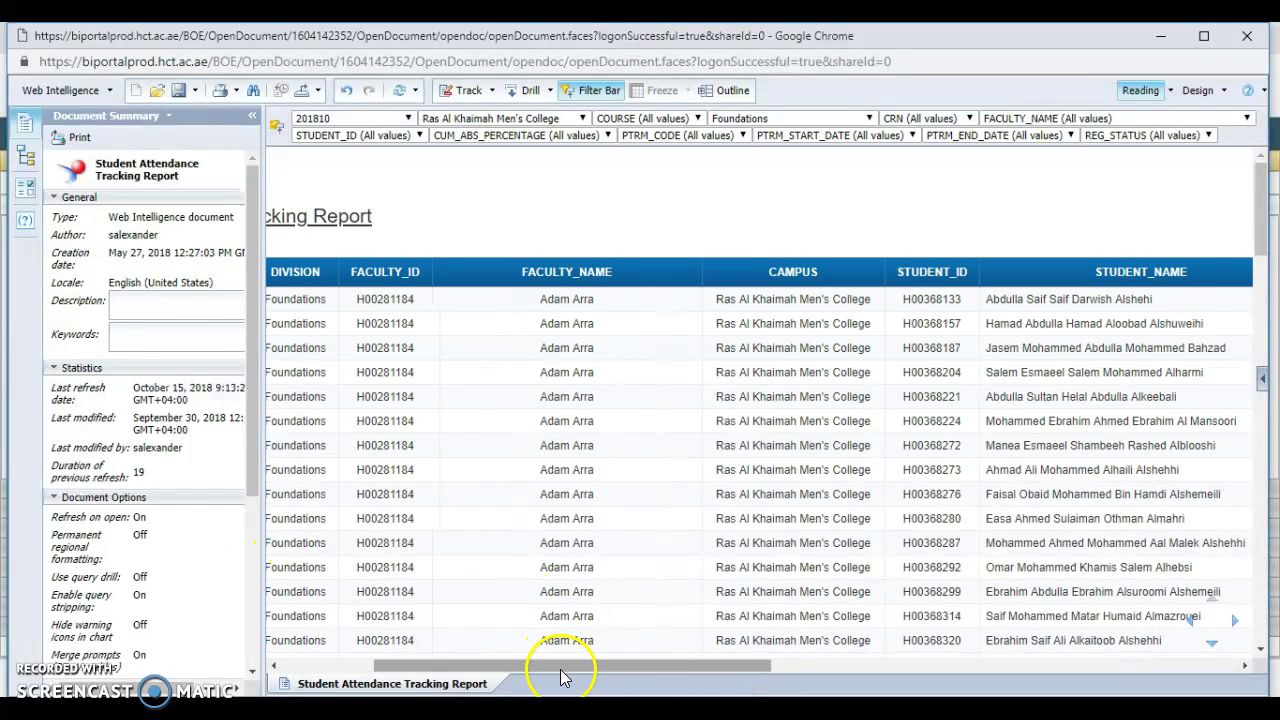
- Return to the report's first columns and close the filtered Student Attendance Tracking Report window, confirming the exit
{"action": "left_click_drag", "start_coordinate": [560, 672], "coordinate": [455, 673]}
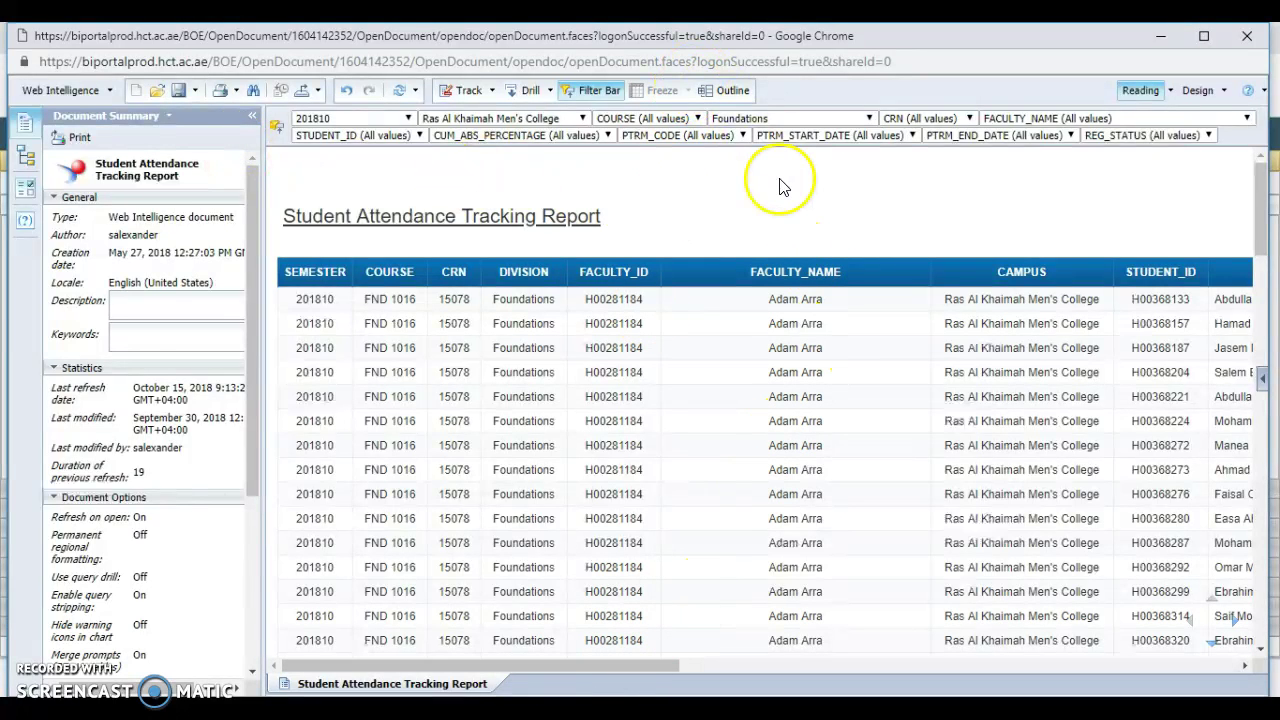
{"action": "left_click", "coordinate": [1255, 37]}
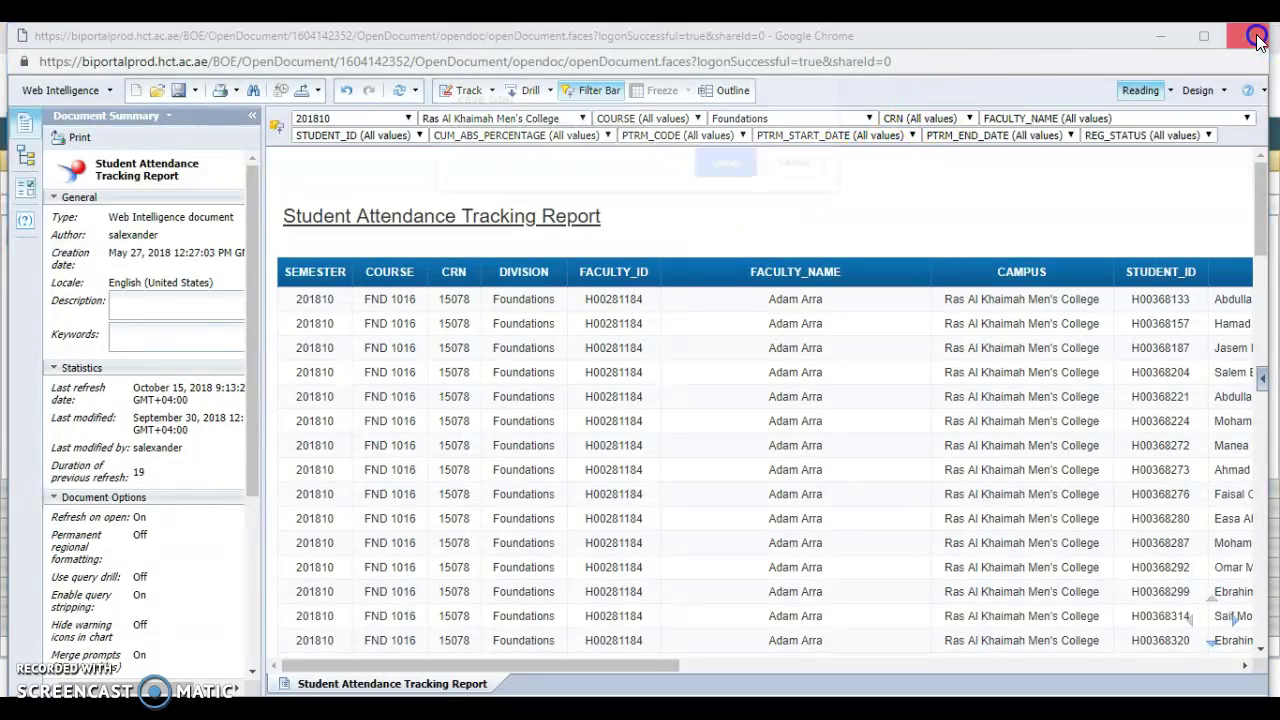
{"action": "left_click", "coordinate": [722, 162]}
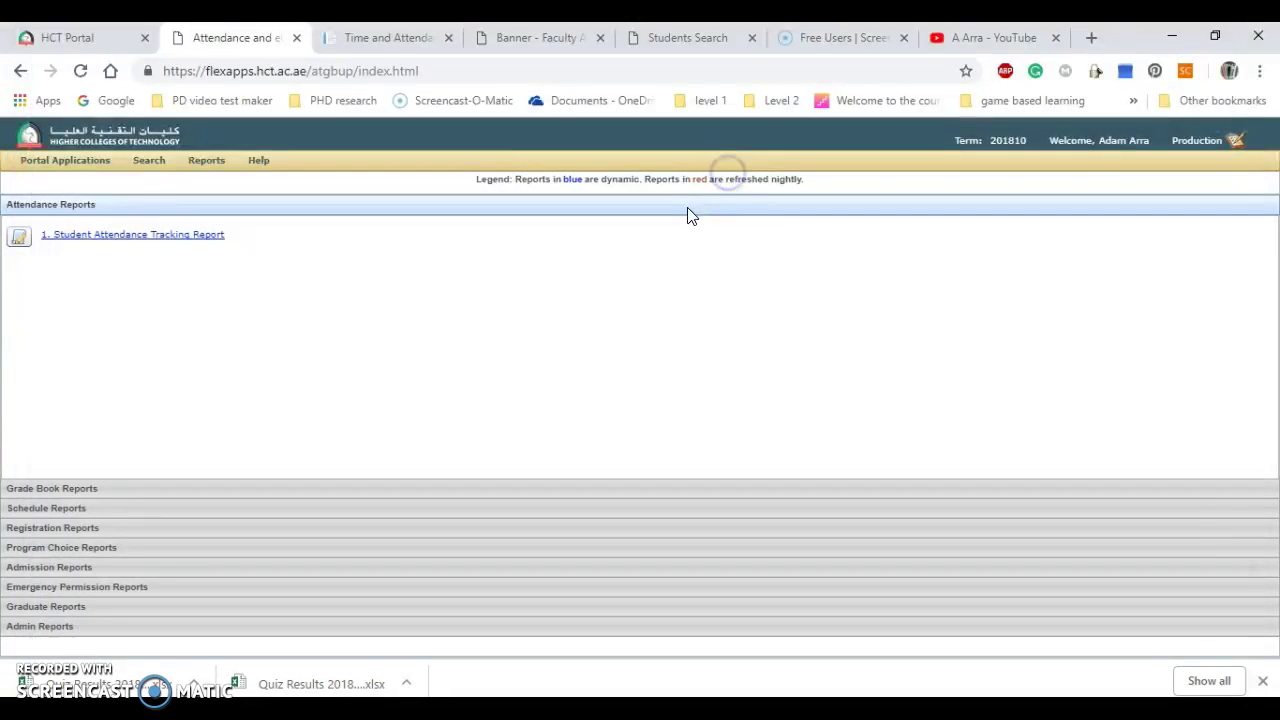
- Close the attendance reports page and reopen the Student Attendance Tracking Report through Reports in the HCT Portal Services
{"action": "left_click", "coordinate": [296, 37]}
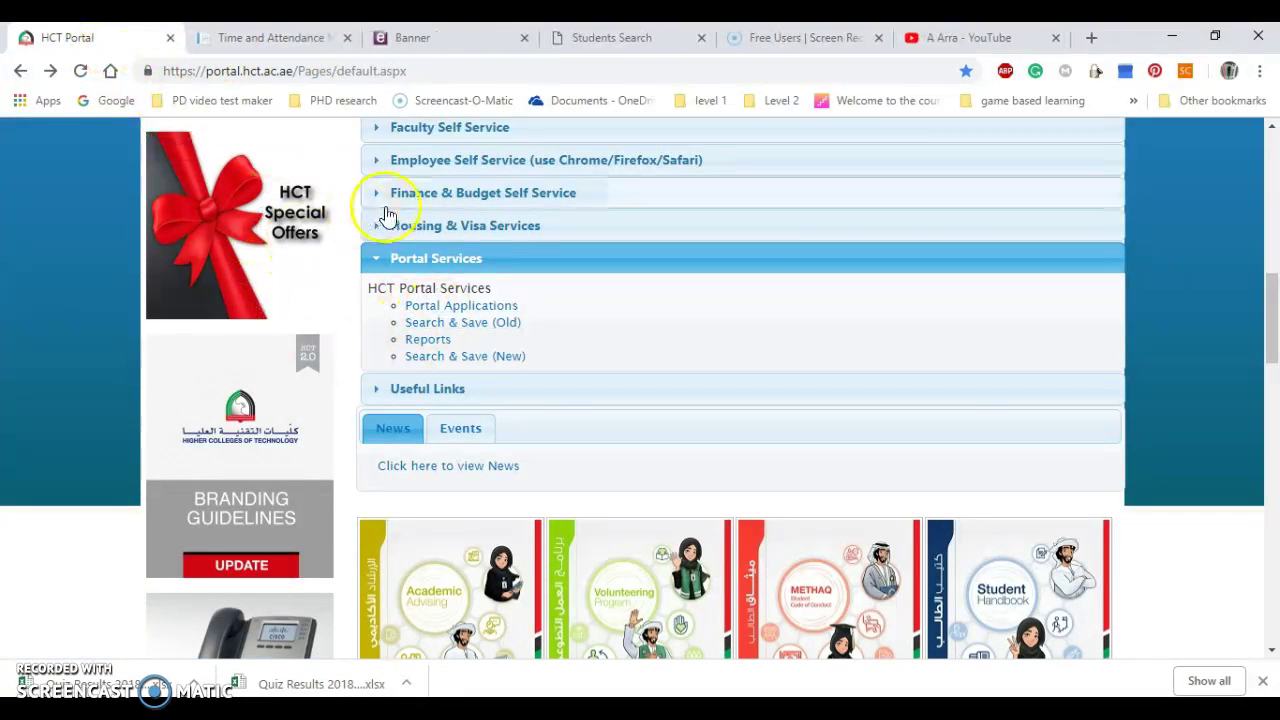
{"action": "left_click", "coordinate": [420, 340]}
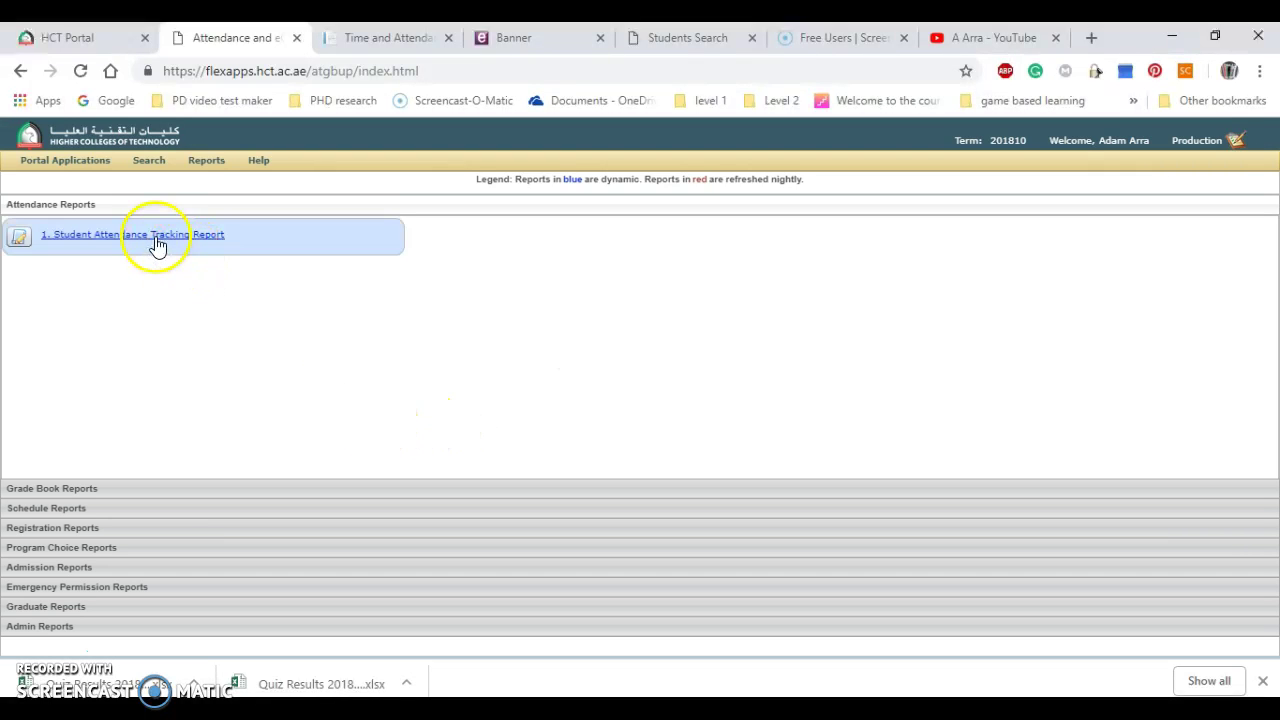
{"action": "left_click", "coordinate": [156, 240]}
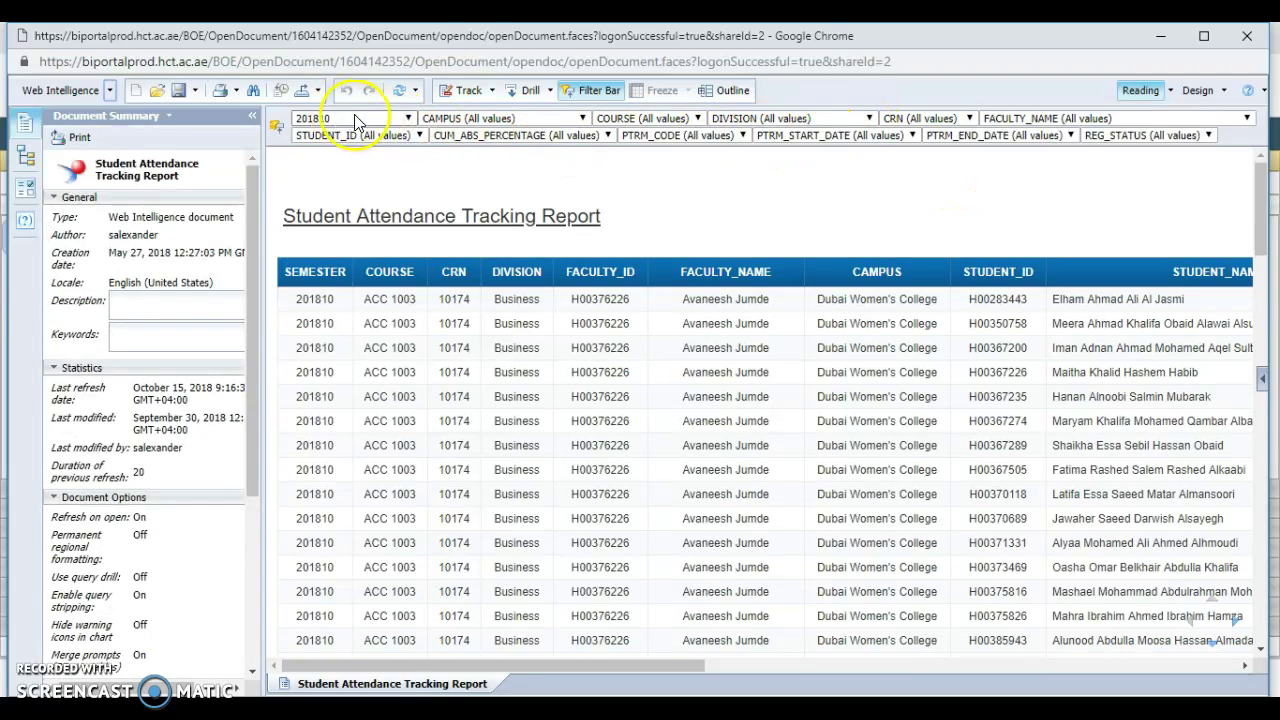
- Browse the available campus and course filter values of the report without choosing any
{"action": "left_click", "coordinate": [540, 119]}
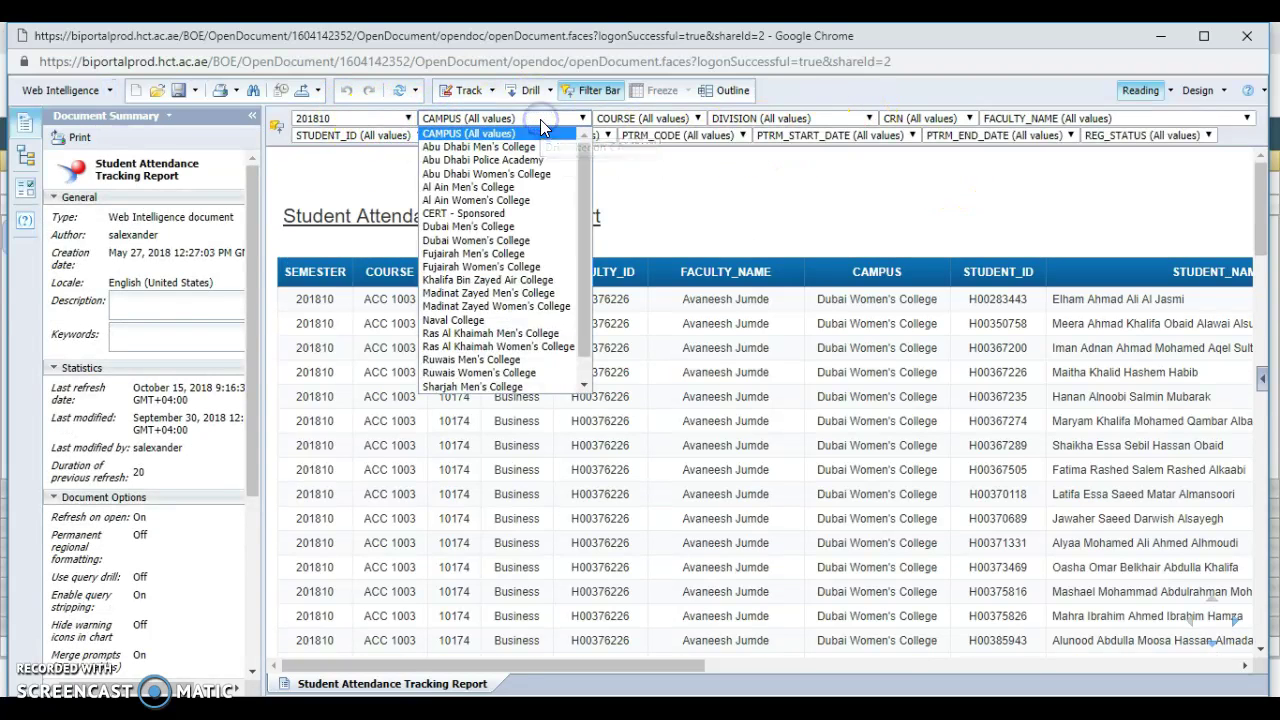
{"action": "left_click", "coordinate": [540, 119]}
{"action": "left_click", "coordinate": [693, 119]}
{"action": "left_click", "coordinate": [693, 119]}
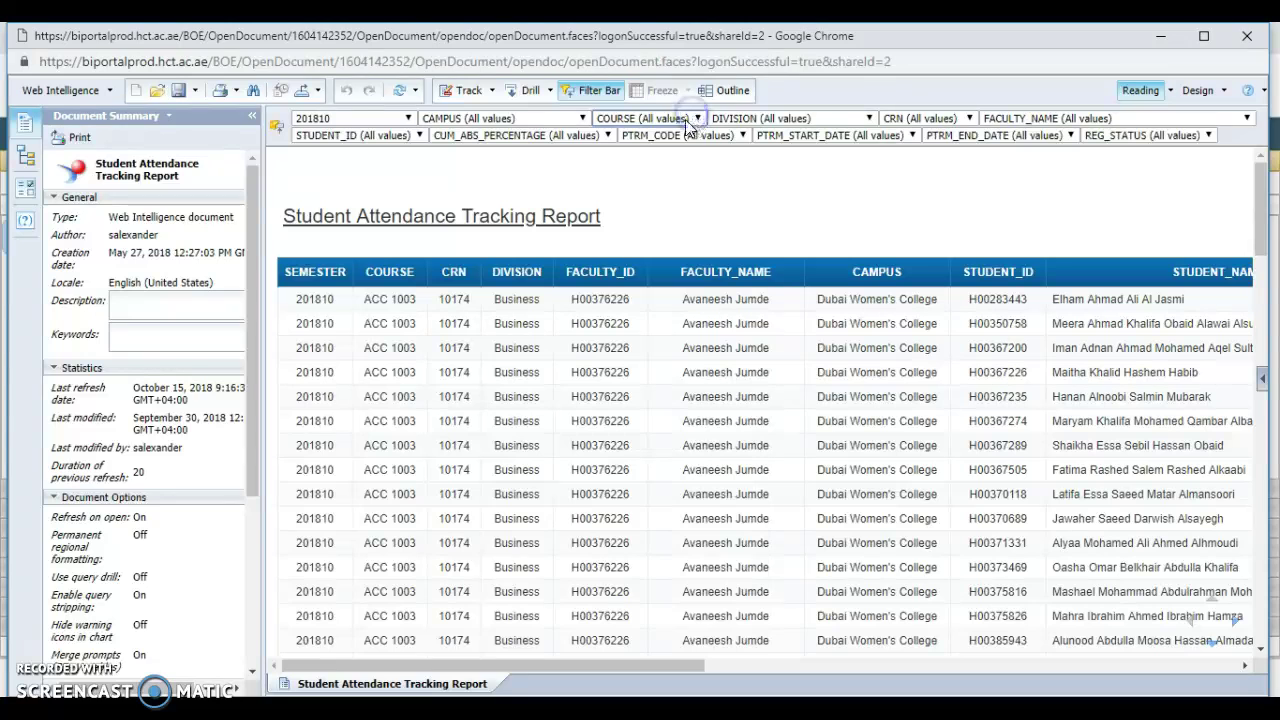
{"action": "left_click", "coordinate": [685, 119]}
{"action": "scroll", "coordinate": [655, 310], "scroll_direction": "down", "scroll_amount": 10}
{"action": "scroll", "coordinate": [663, 314], "scroll_direction": "down", "scroll_amount": 10}
{"action": "scroll", "coordinate": [663, 316], "scroll_direction": "down", "scroll_amount": 5}
{"action": "scroll", "coordinate": [663, 316], "scroll_direction": "down", "scroll_amount": 10}
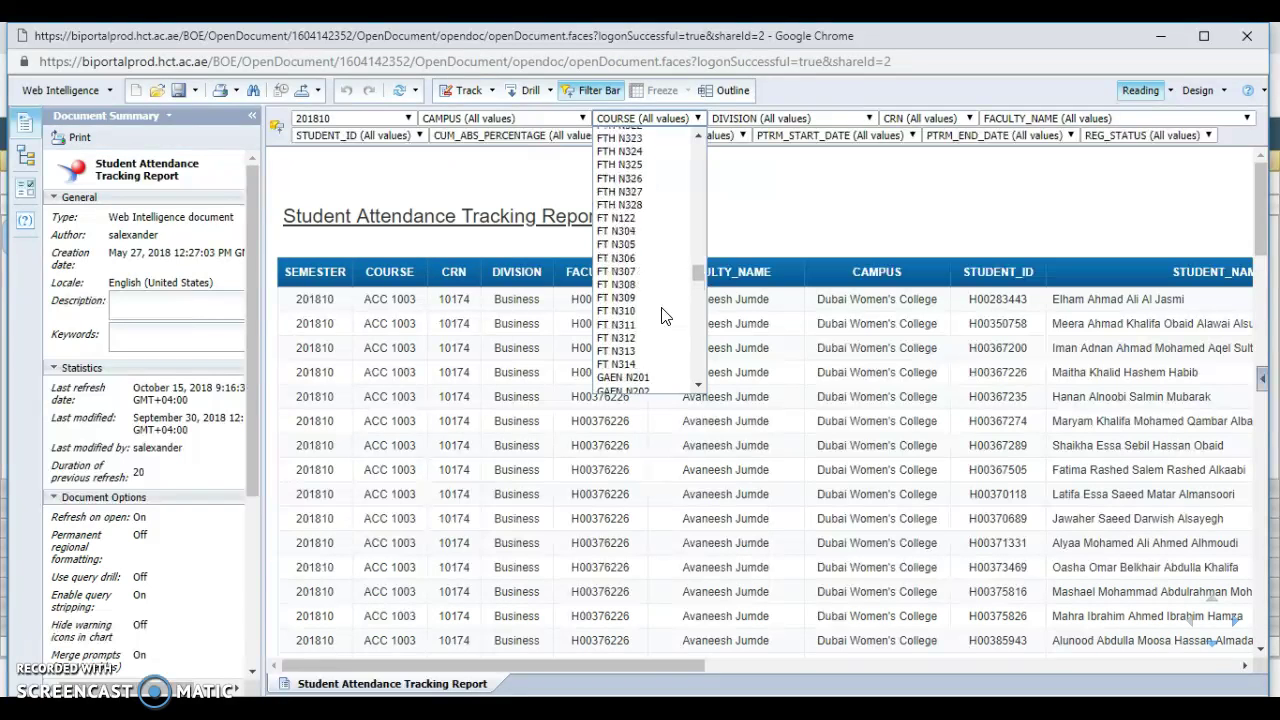
{"action": "left_click", "coordinate": [772, 202]}
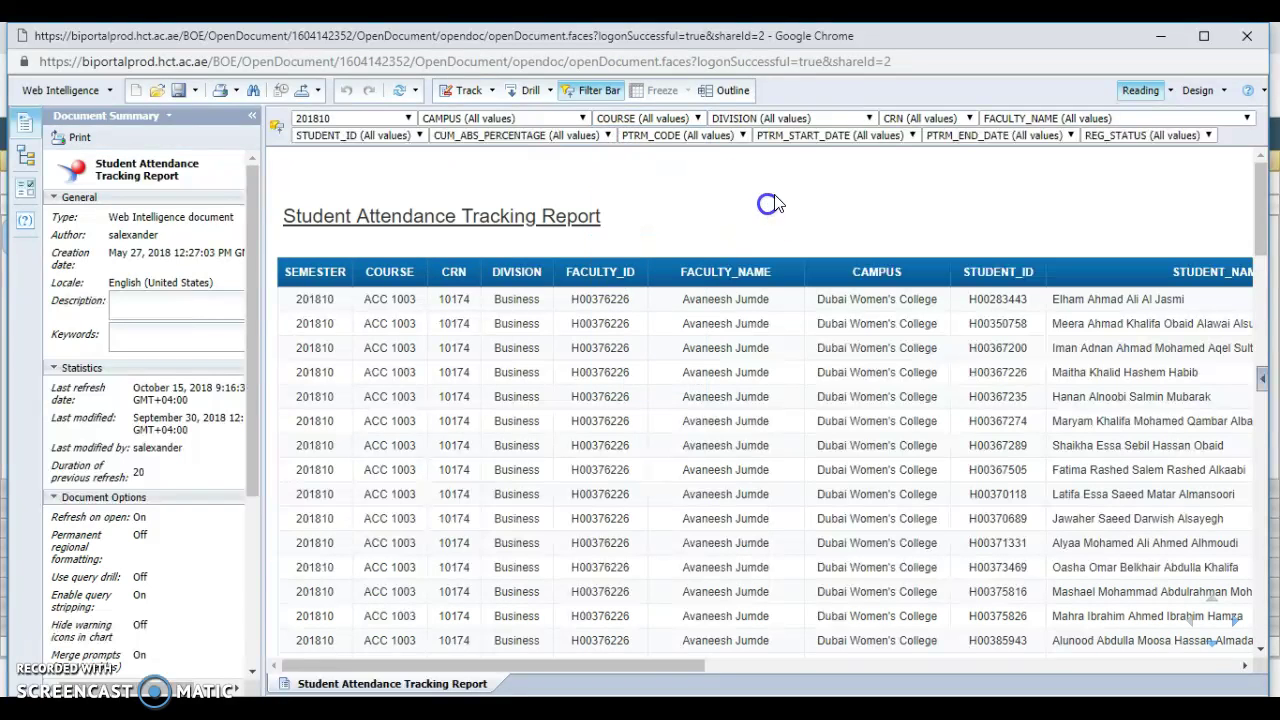
- Check the division, CRN and campus filter choices, leaving all of them set to all values
{"action": "left_click", "coordinate": [841, 119]}
{"action": "left_click", "coordinate": [929, 119]}
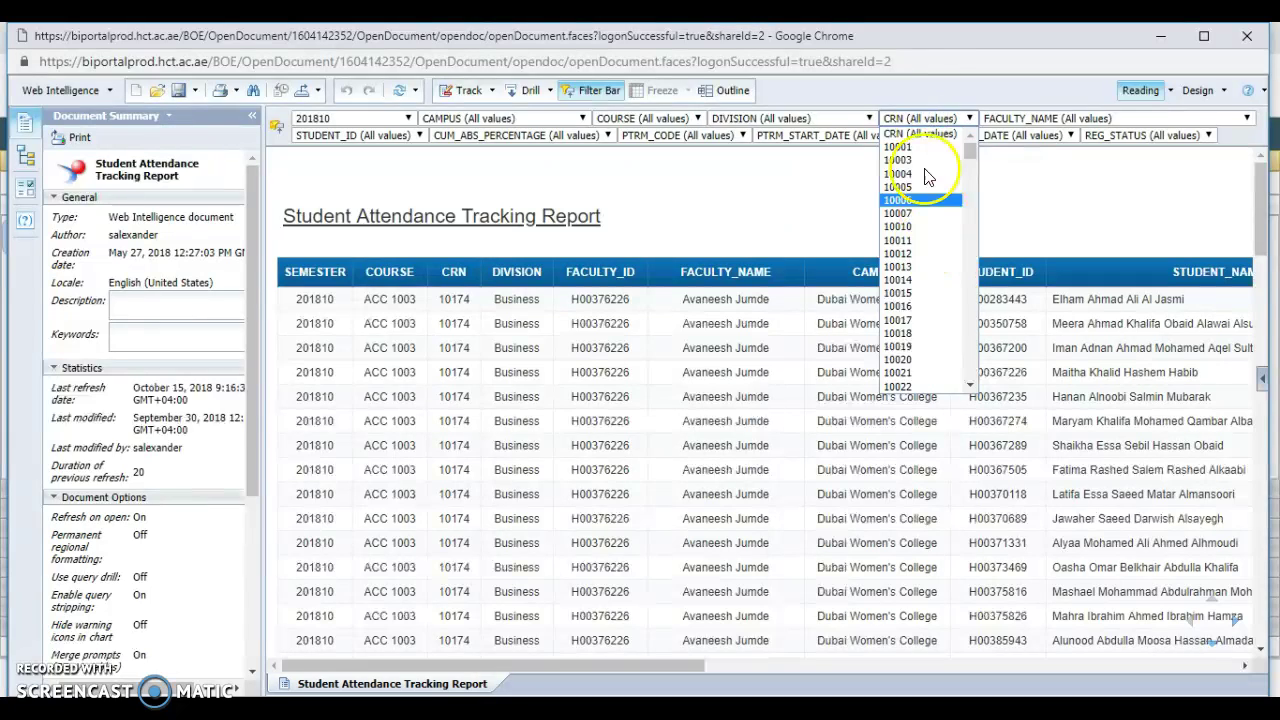
{"action": "left_click", "coordinate": [922, 84]}
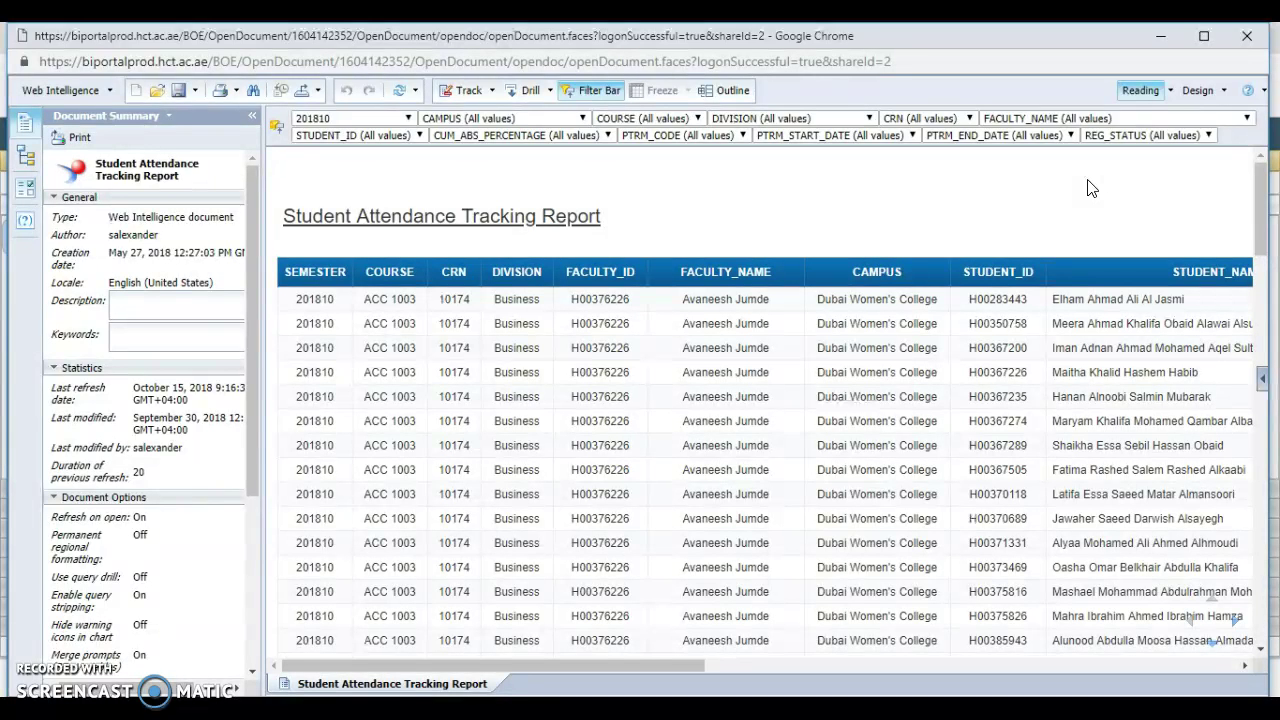
{"action": "left_click", "coordinate": [452, 119]}
{"action": "left_click", "coordinate": [453, 119]}
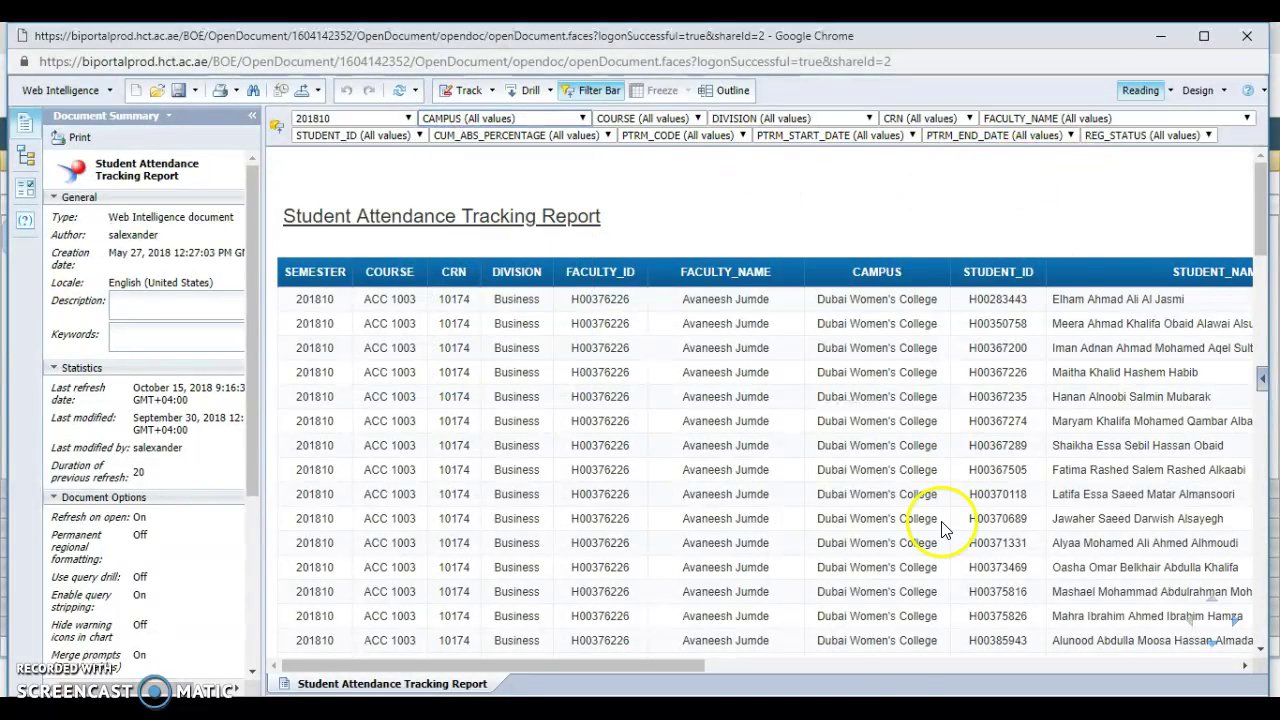
- Review the absence and attendance columns and the formats for exporting the whole document, without exporting anything
{"action": "left_click_drag", "start_coordinate": [681, 665], "coordinate": [1185, 690]}
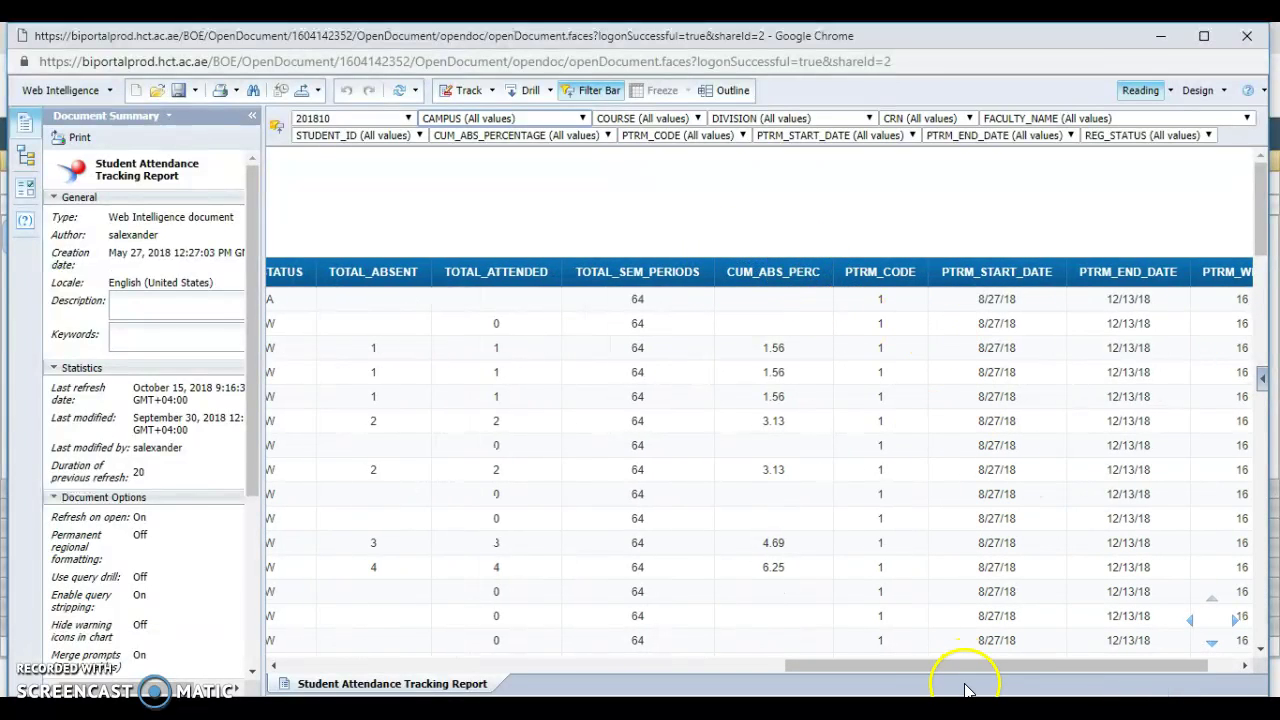
{"action": "left_click_drag", "start_coordinate": [958, 675], "coordinate": [455, 668]}
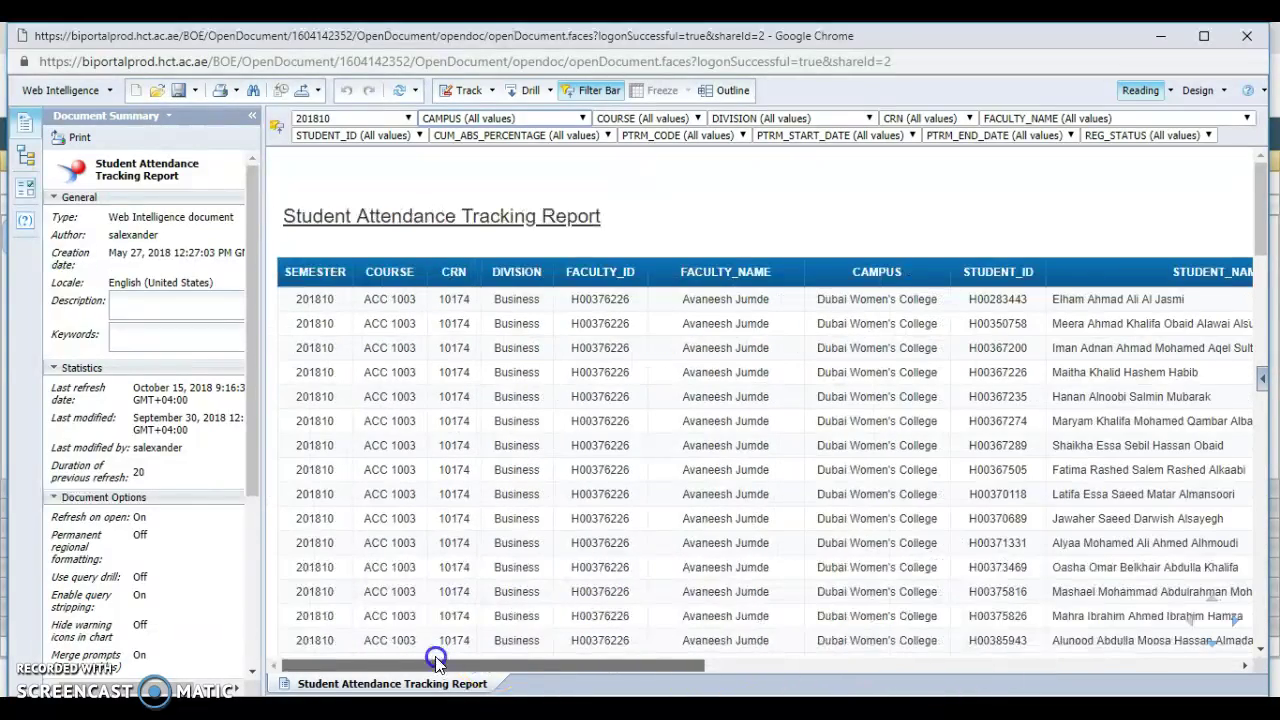
{"action": "left_click", "coordinate": [316, 92]}
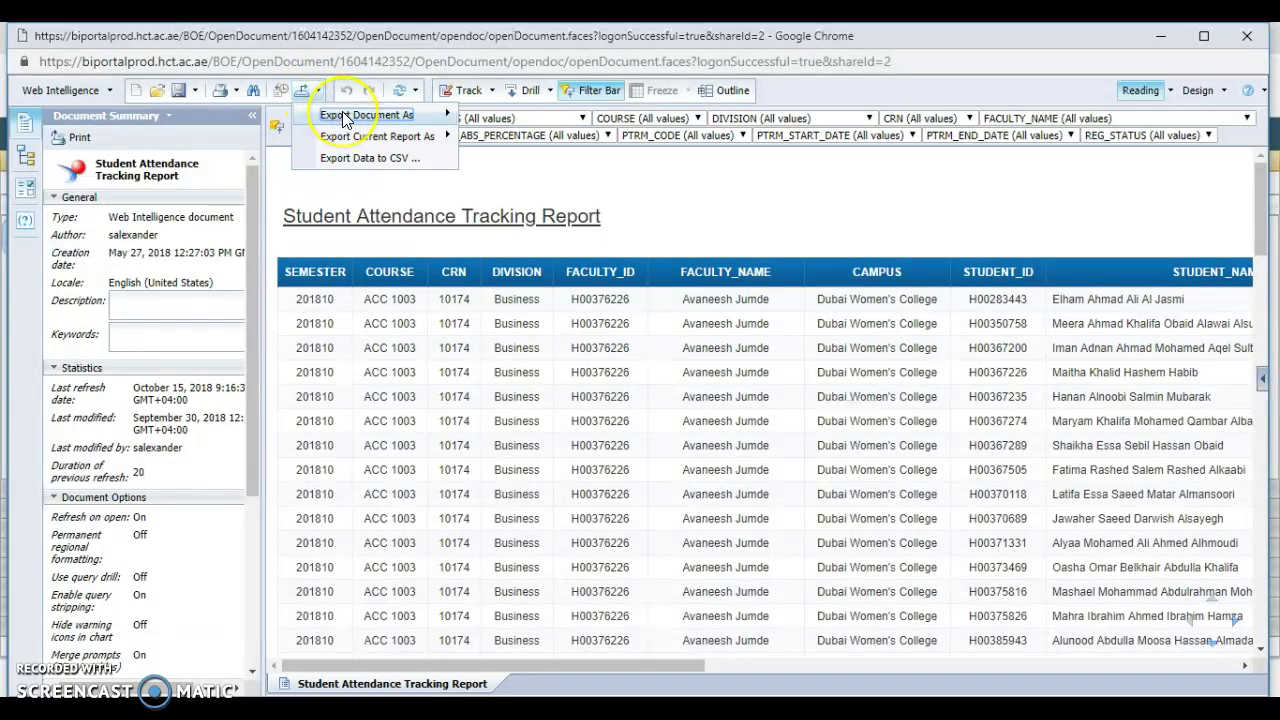
{"action": "left_click", "coordinate": [344, 117]}
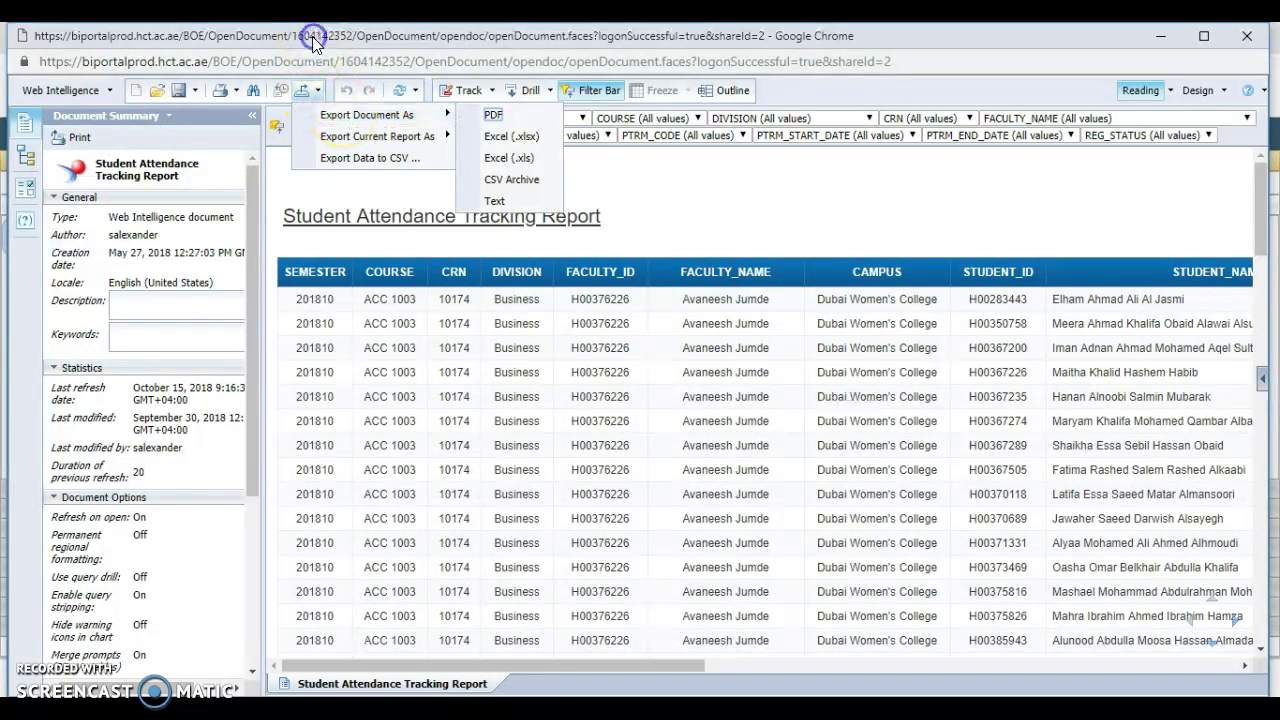
{"action": "left_click", "coordinate": [664, 157]}
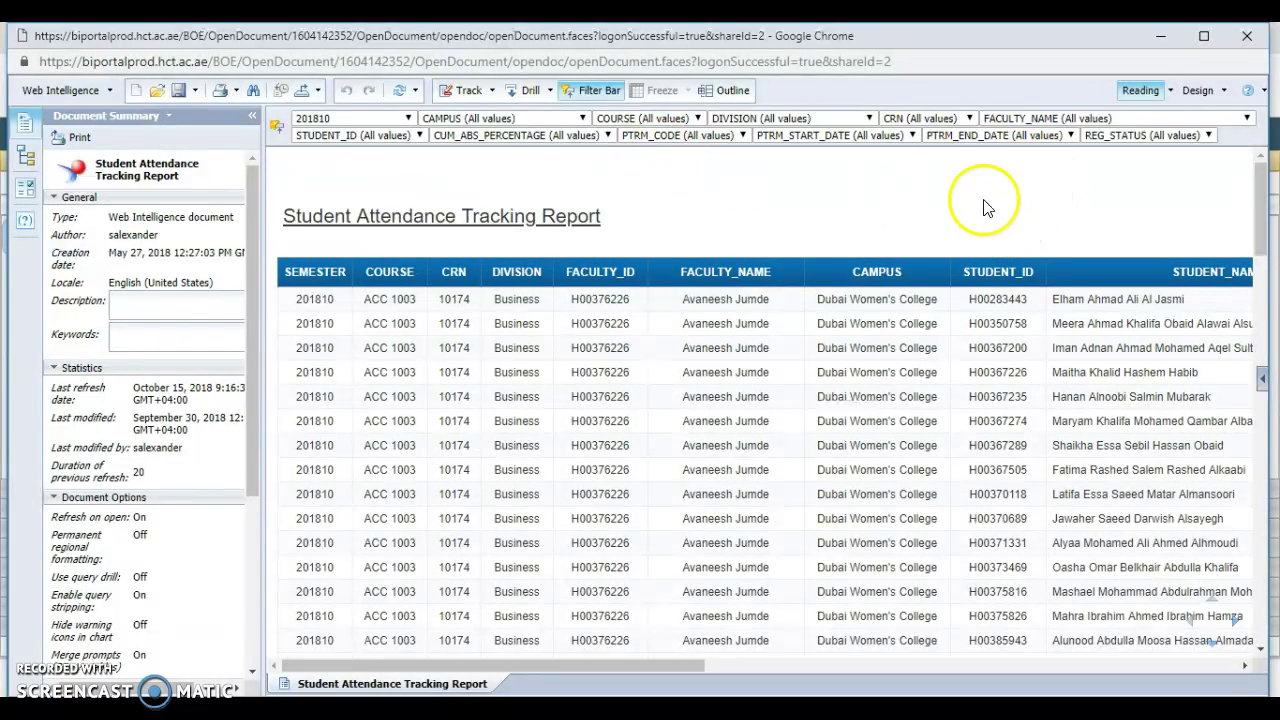